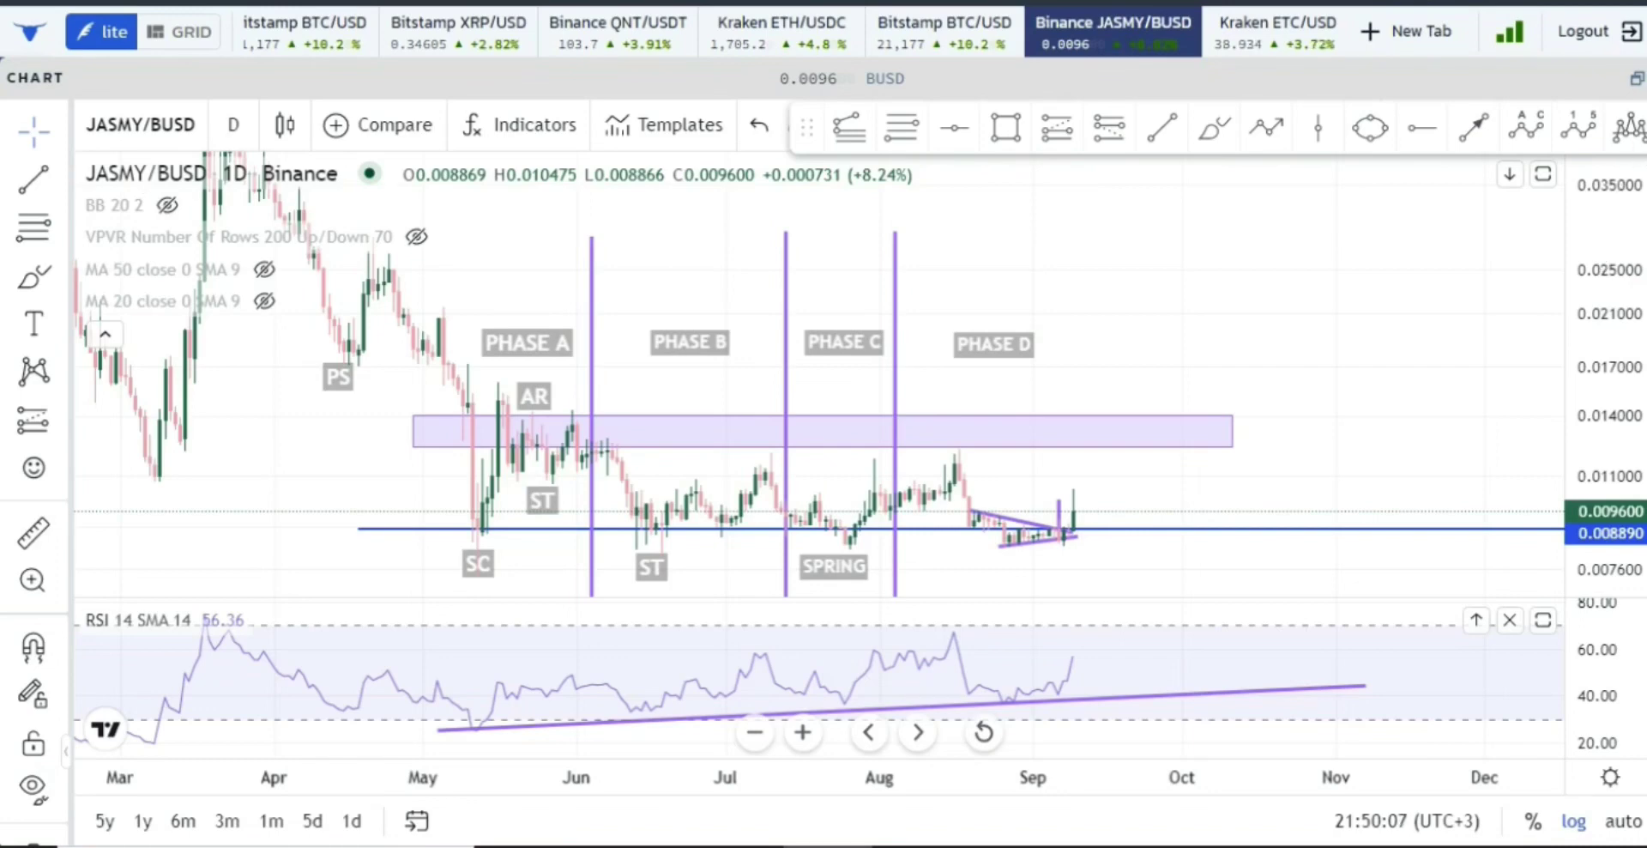
Examine the Wyckoff phases, the resistance zone and the September breakout on the JASMY/BUSD daily chart.
{"action": "left_click_drag", "start_coordinate": [1091, 252], "coordinate": [1223, 202]}
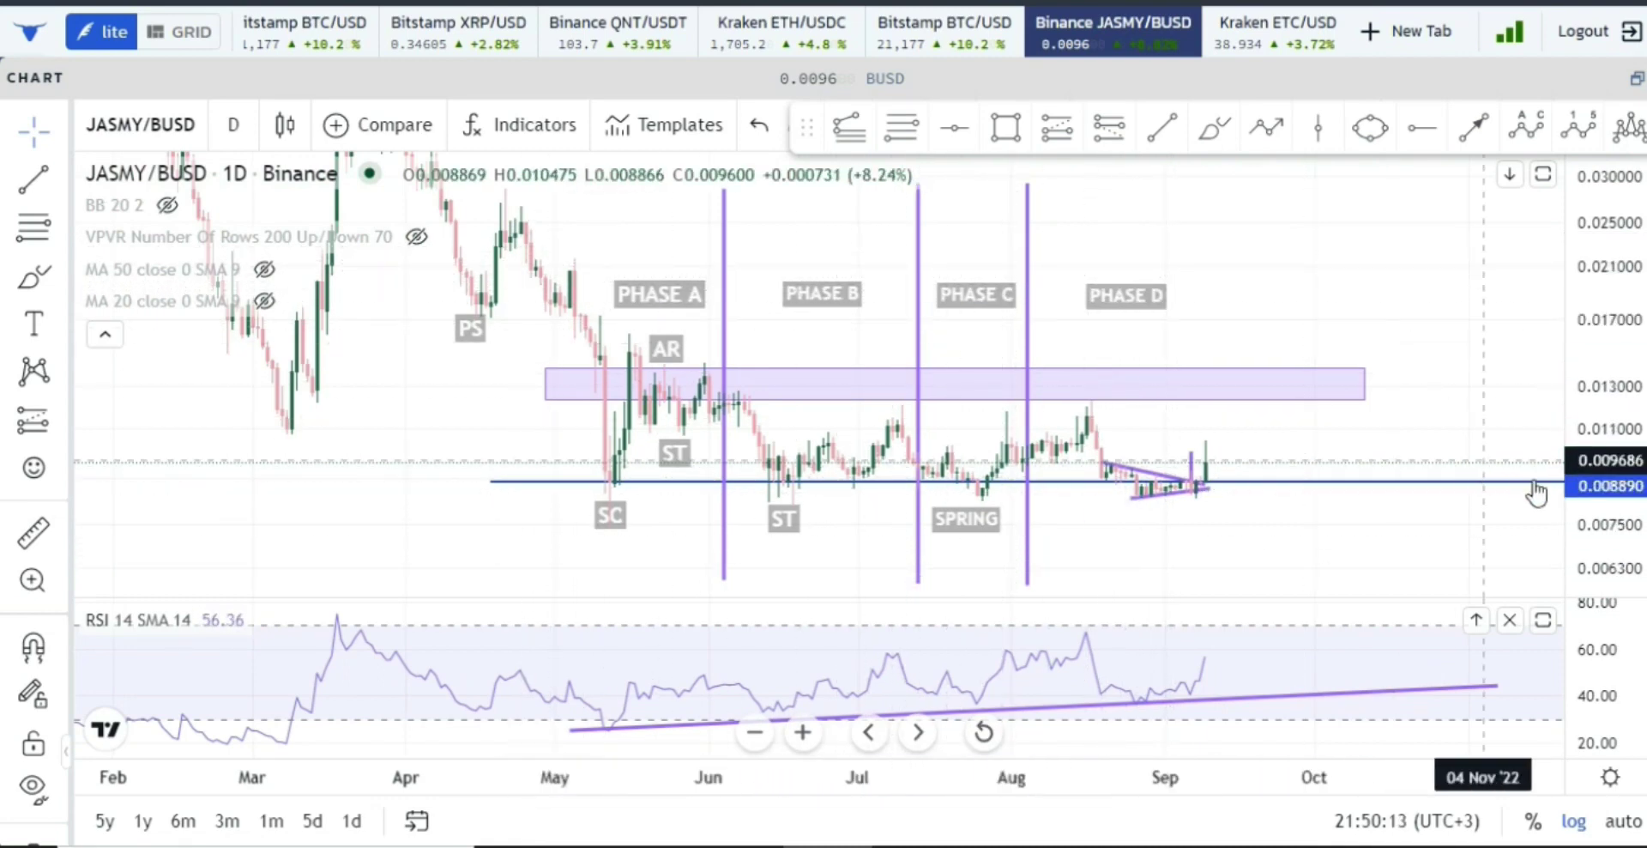
{"action": "left_click_drag", "start_coordinate": [1629, 532], "coordinate": [1613, 411]}
{"action": "left_click_drag", "start_coordinate": [1361, 464], "coordinate": [1338, 347]}
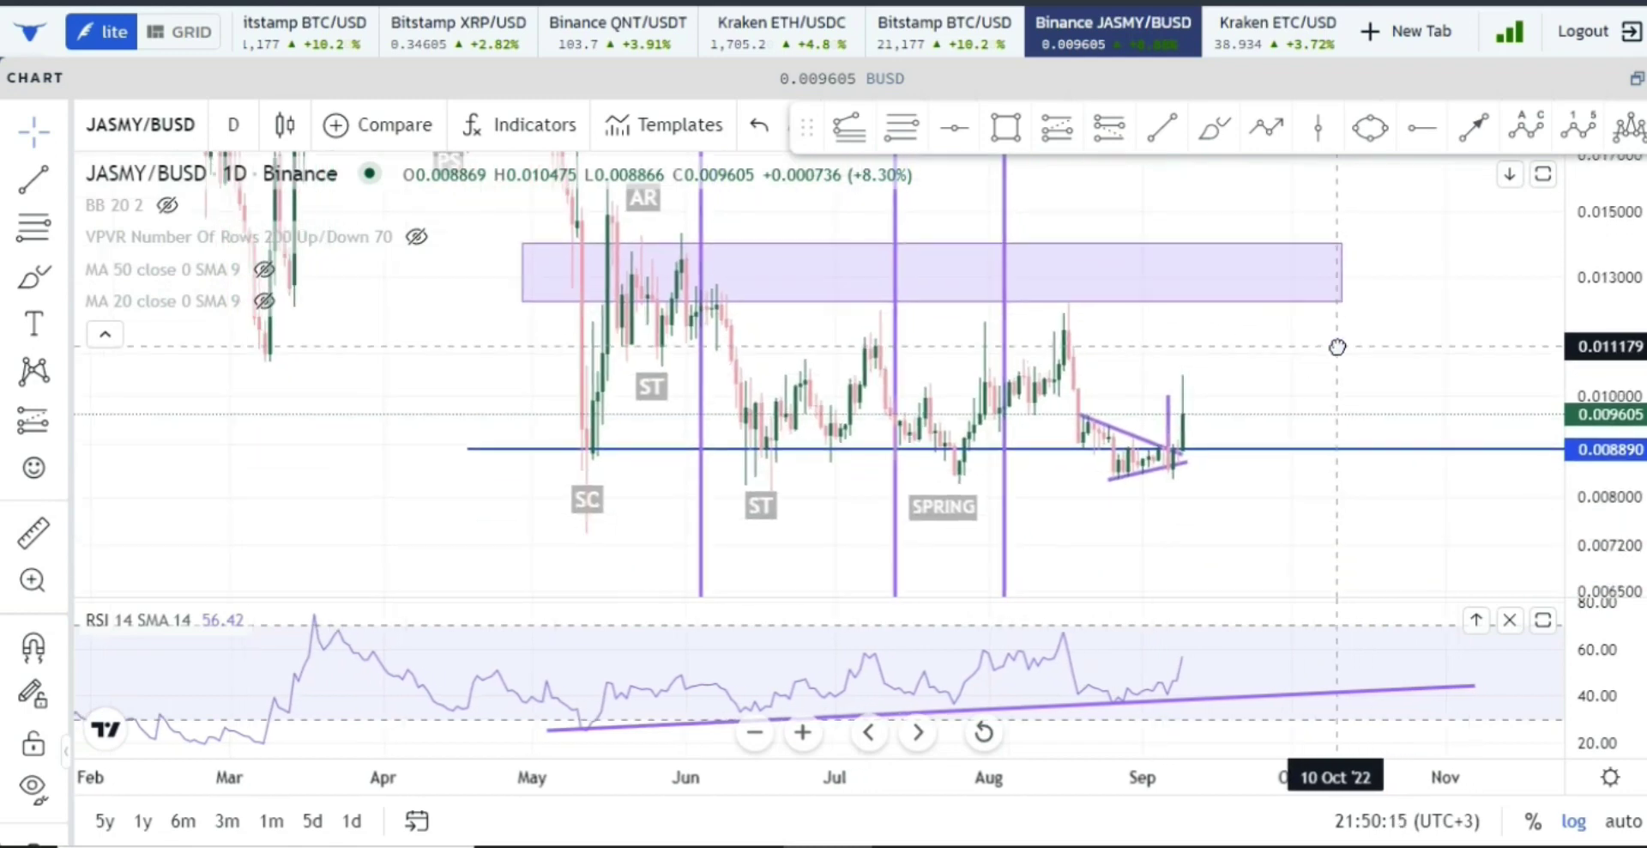
{"action": "scroll", "coordinate": [1107, 382], "scroll_direction": "up", "scroll_amount": 3}
{"action": "left_click_drag", "start_coordinate": [1599, 523], "coordinate": [1577, 341]}
{"action": "left_click_drag", "start_coordinate": [1215, 412], "coordinate": [1312, 332]}
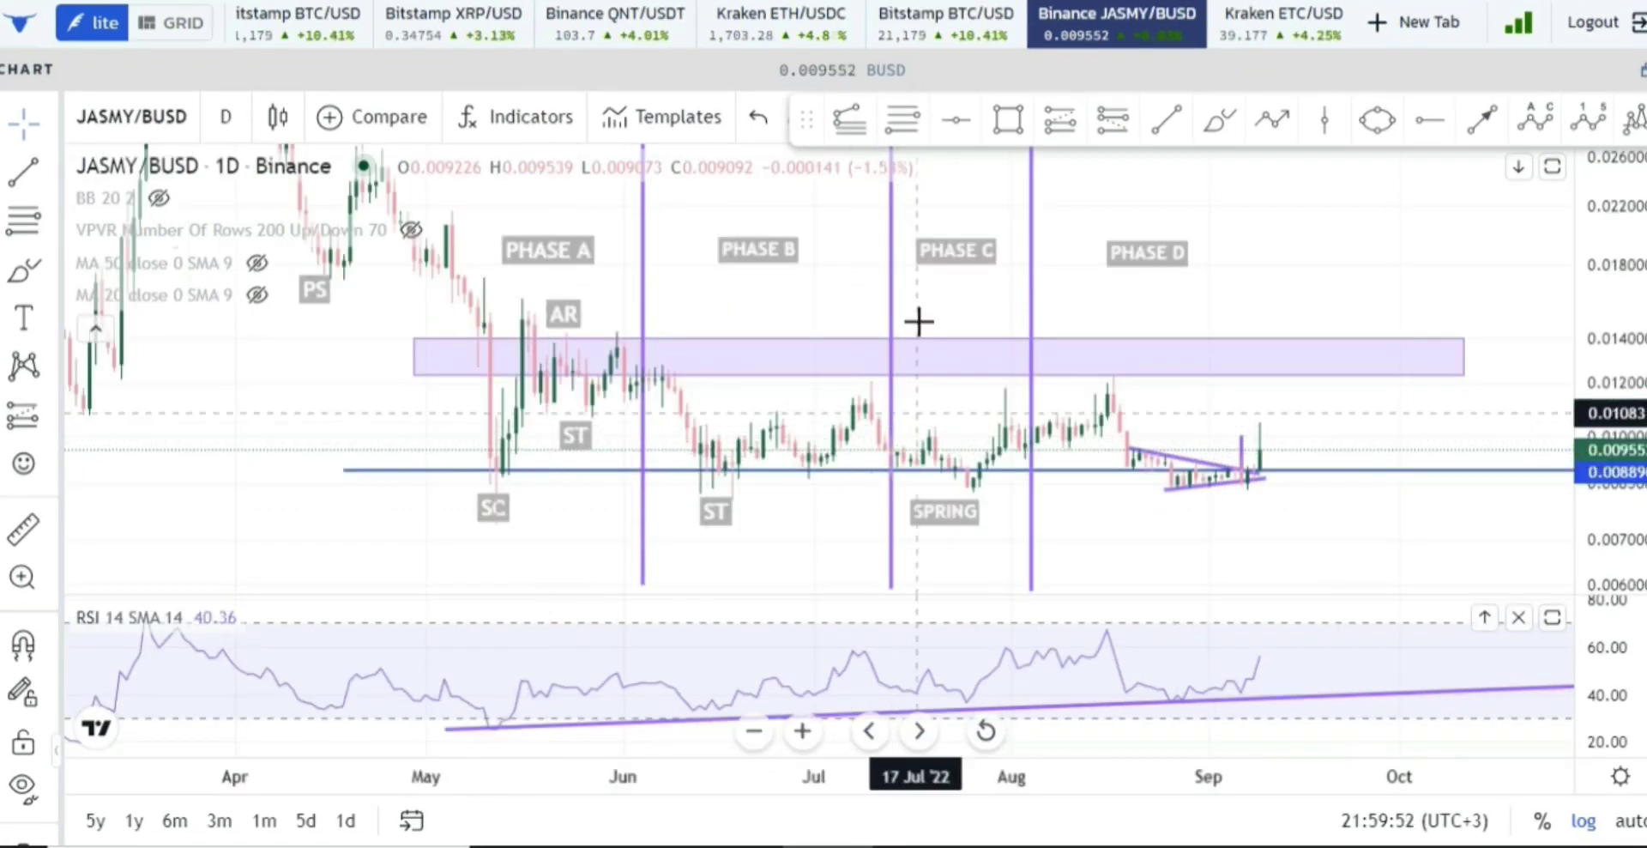
Switch to TradingView and compare the JASMY/Tether weekly chart with the Cardano weekly chart around its 2018 peak.
{"action": "left_click", "coordinate": [841, 2]}
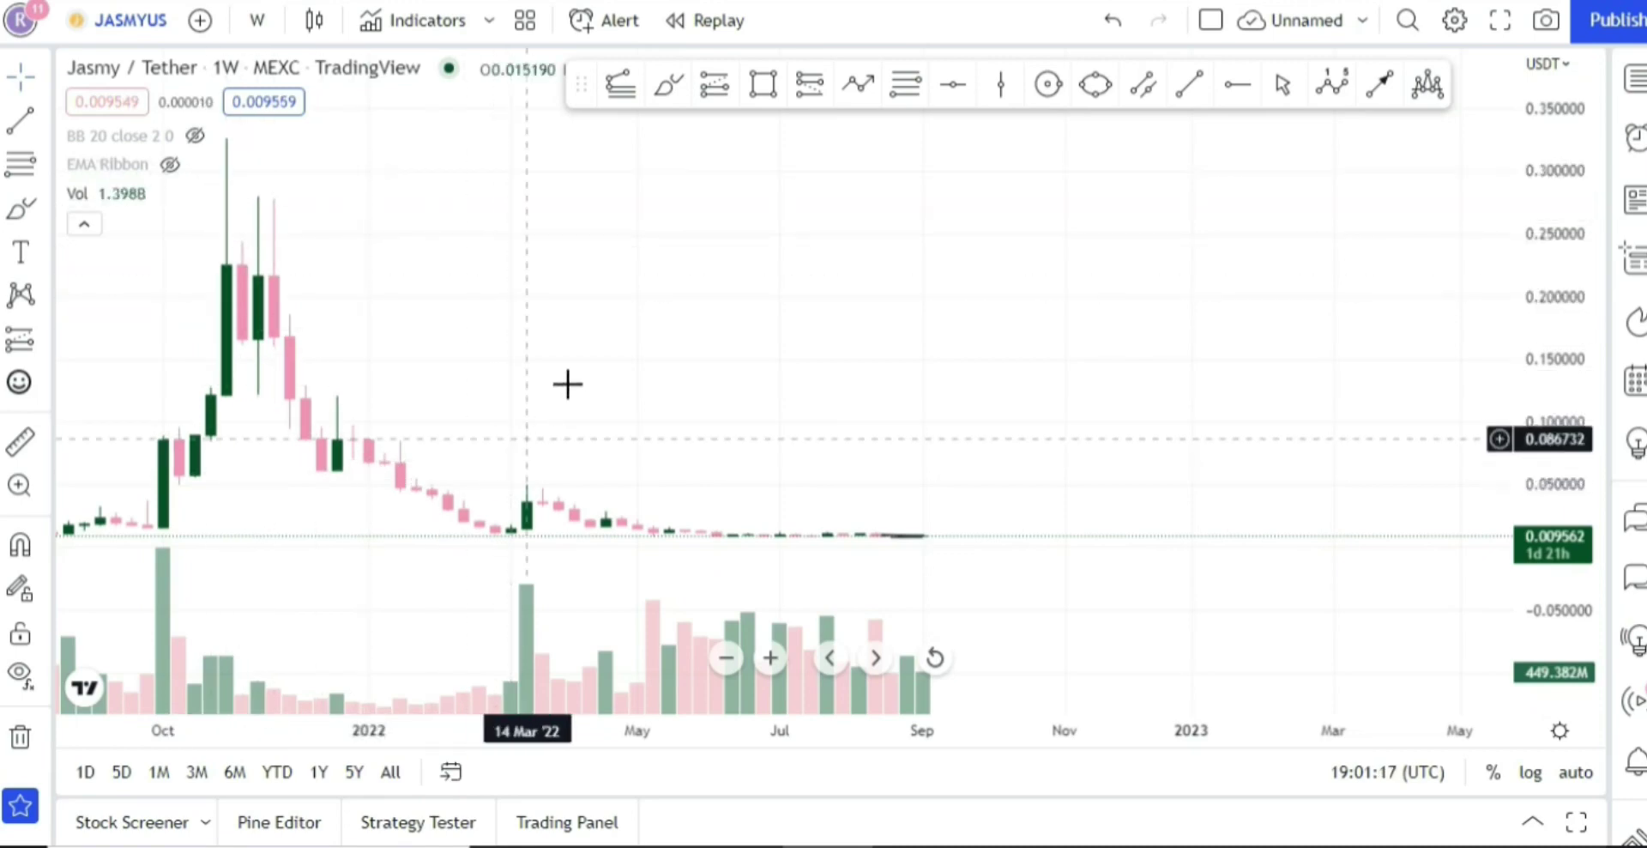
{"action": "left_click", "coordinate": [467, 1]}
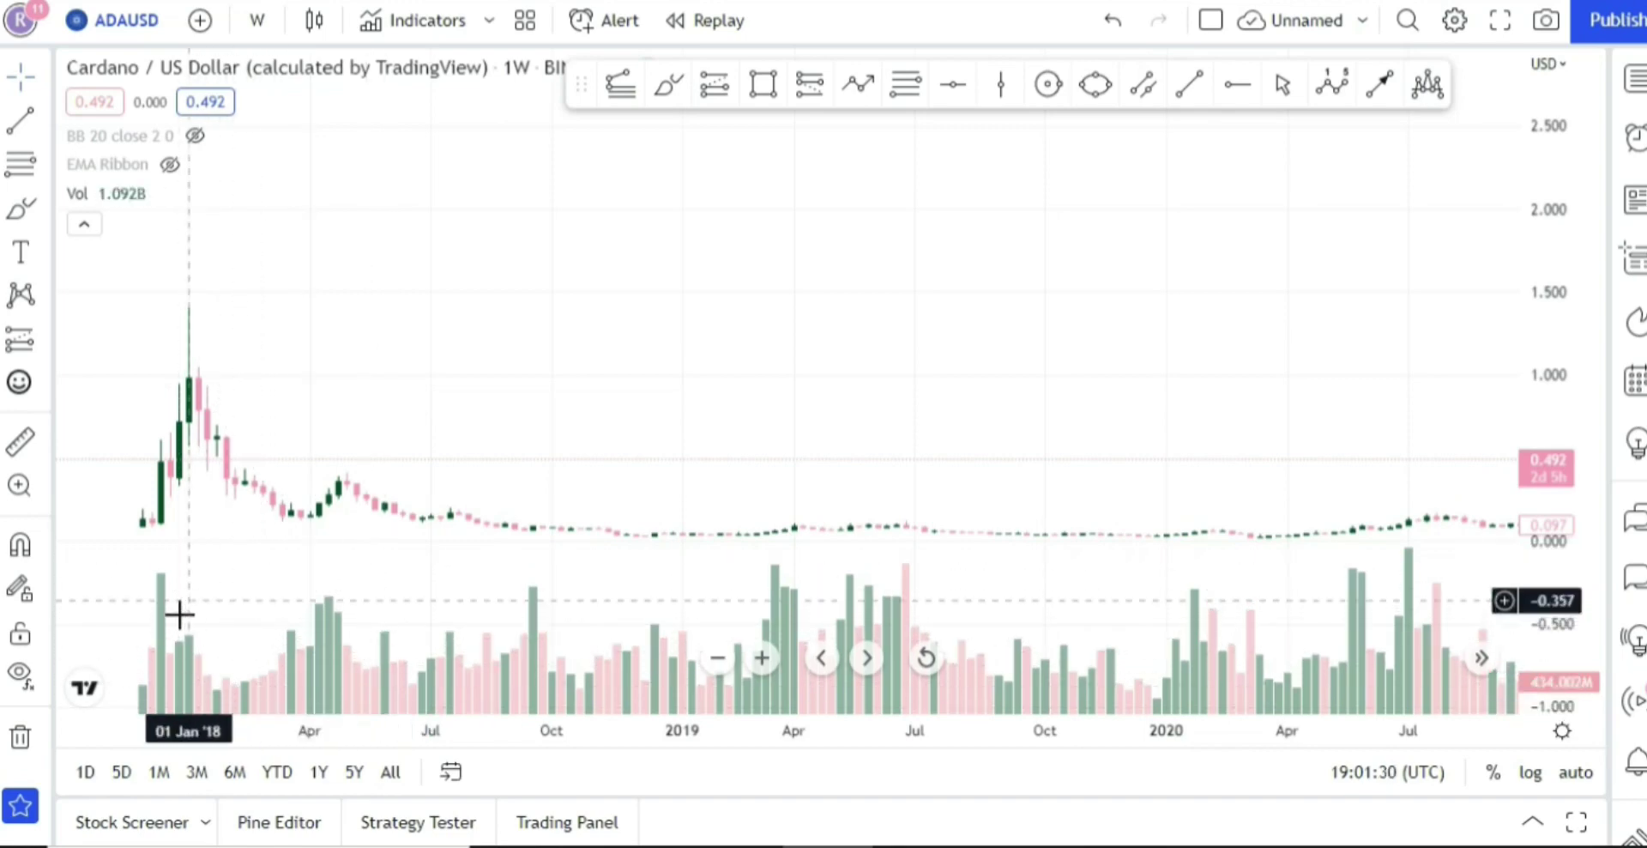
{"action": "left_click", "coordinate": [639, 2]}
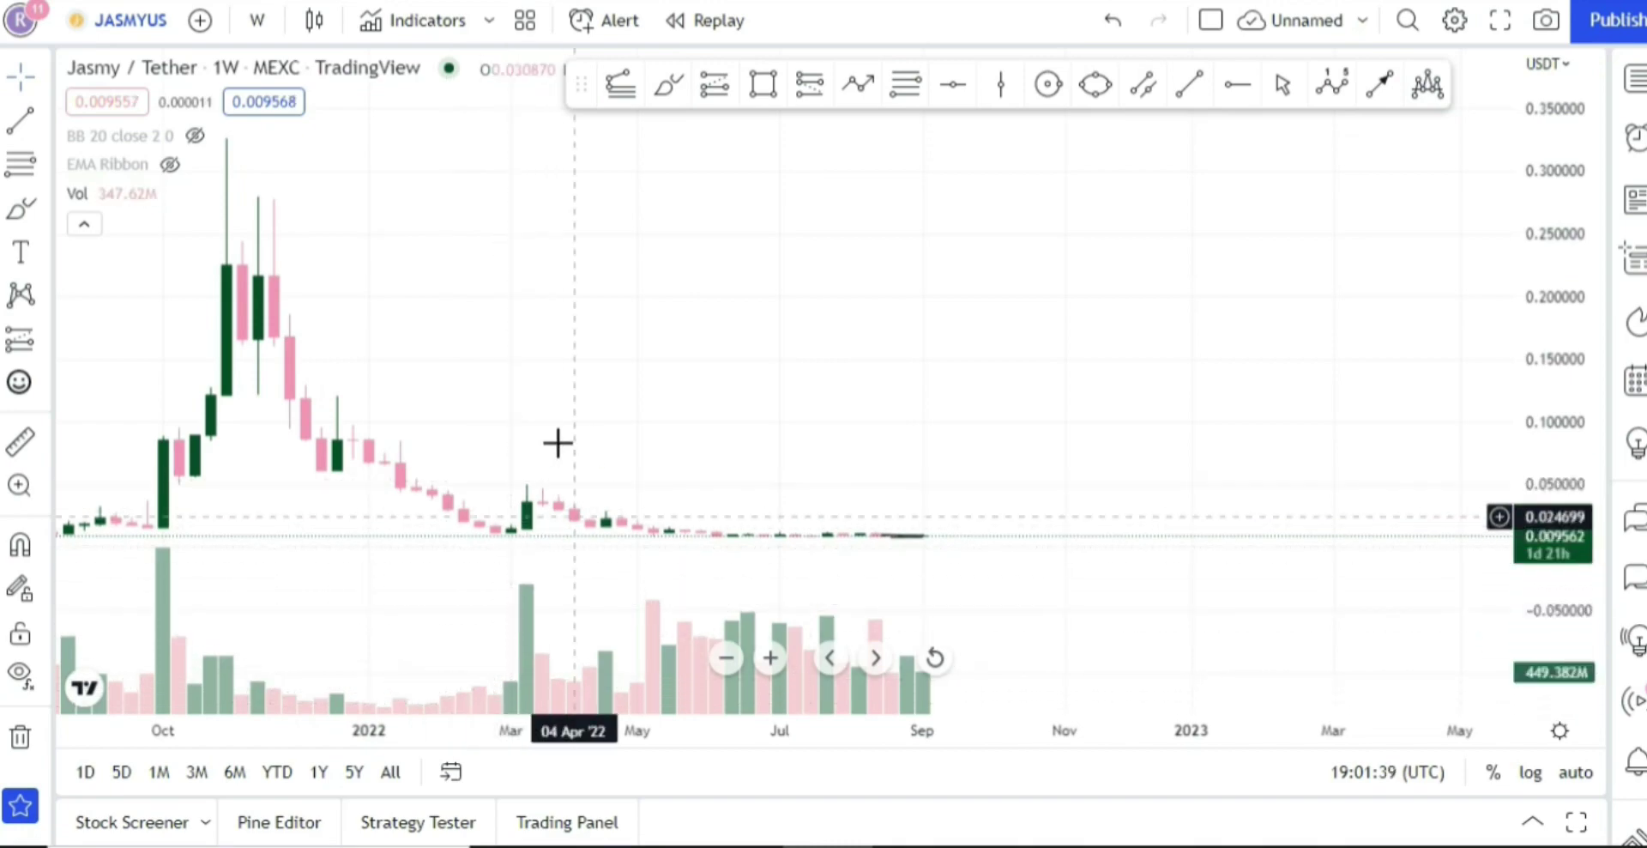
Inspect the NEO weekly chart from the 2018 peak through the long decline that follows into 2020 and 2021.
{"action": "left_click", "coordinate": [541, 1]}
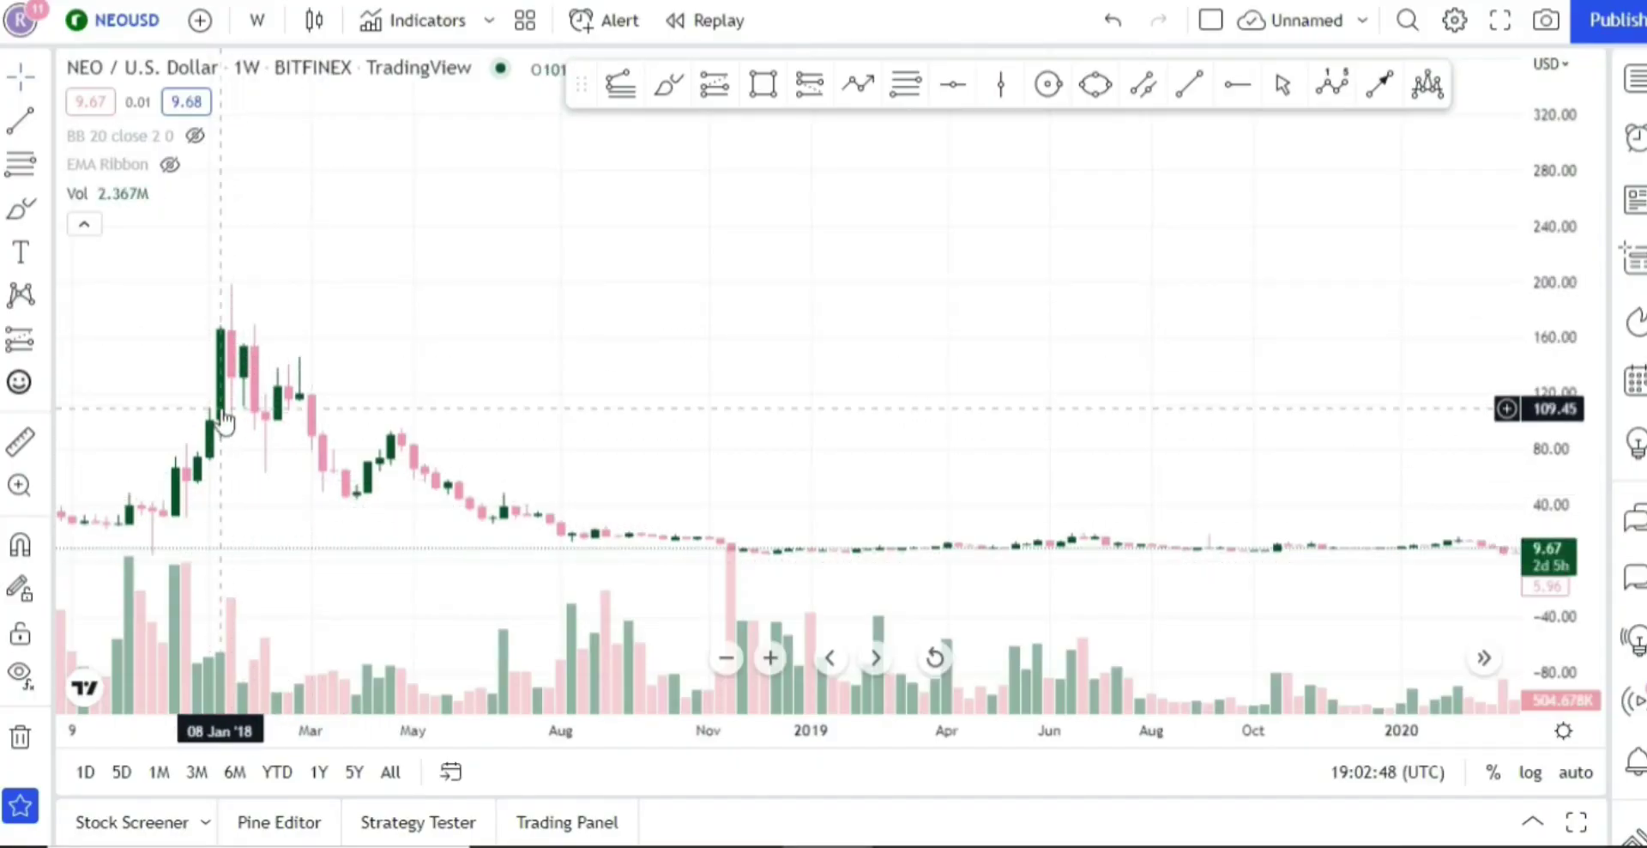
{"action": "scroll", "coordinate": [783, 357], "scroll_direction": "down", "scroll_amount": 2}
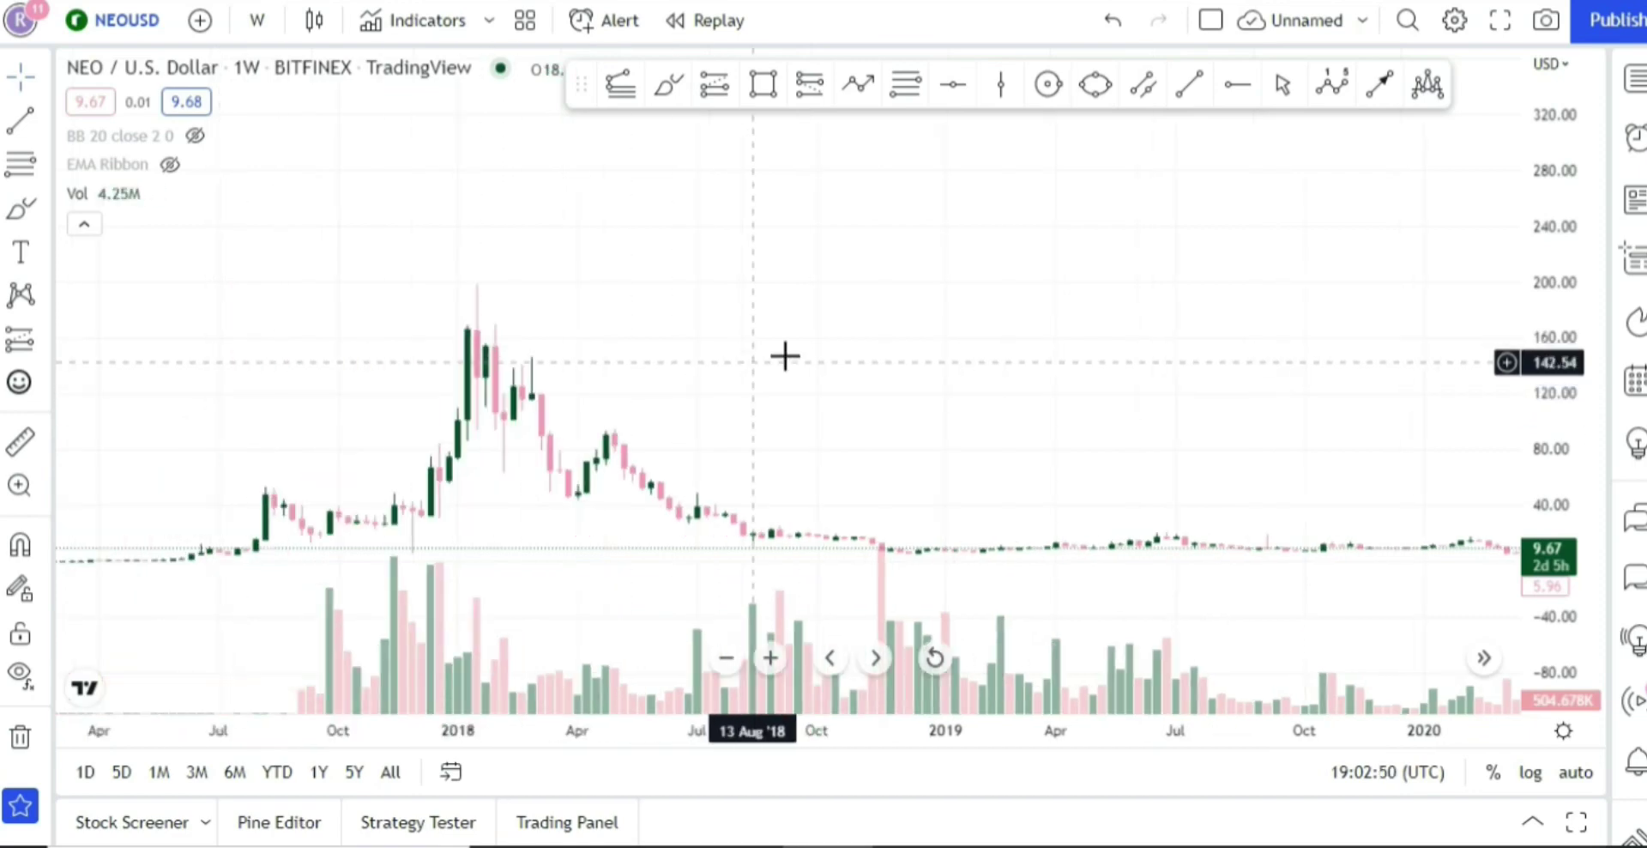
{"action": "left_click_drag", "start_coordinate": [1041, 368], "coordinate": [592, 367]}
{"action": "scroll", "coordinate": [776, 364], "scroll_direction": "down", "scroll_amount": 2}
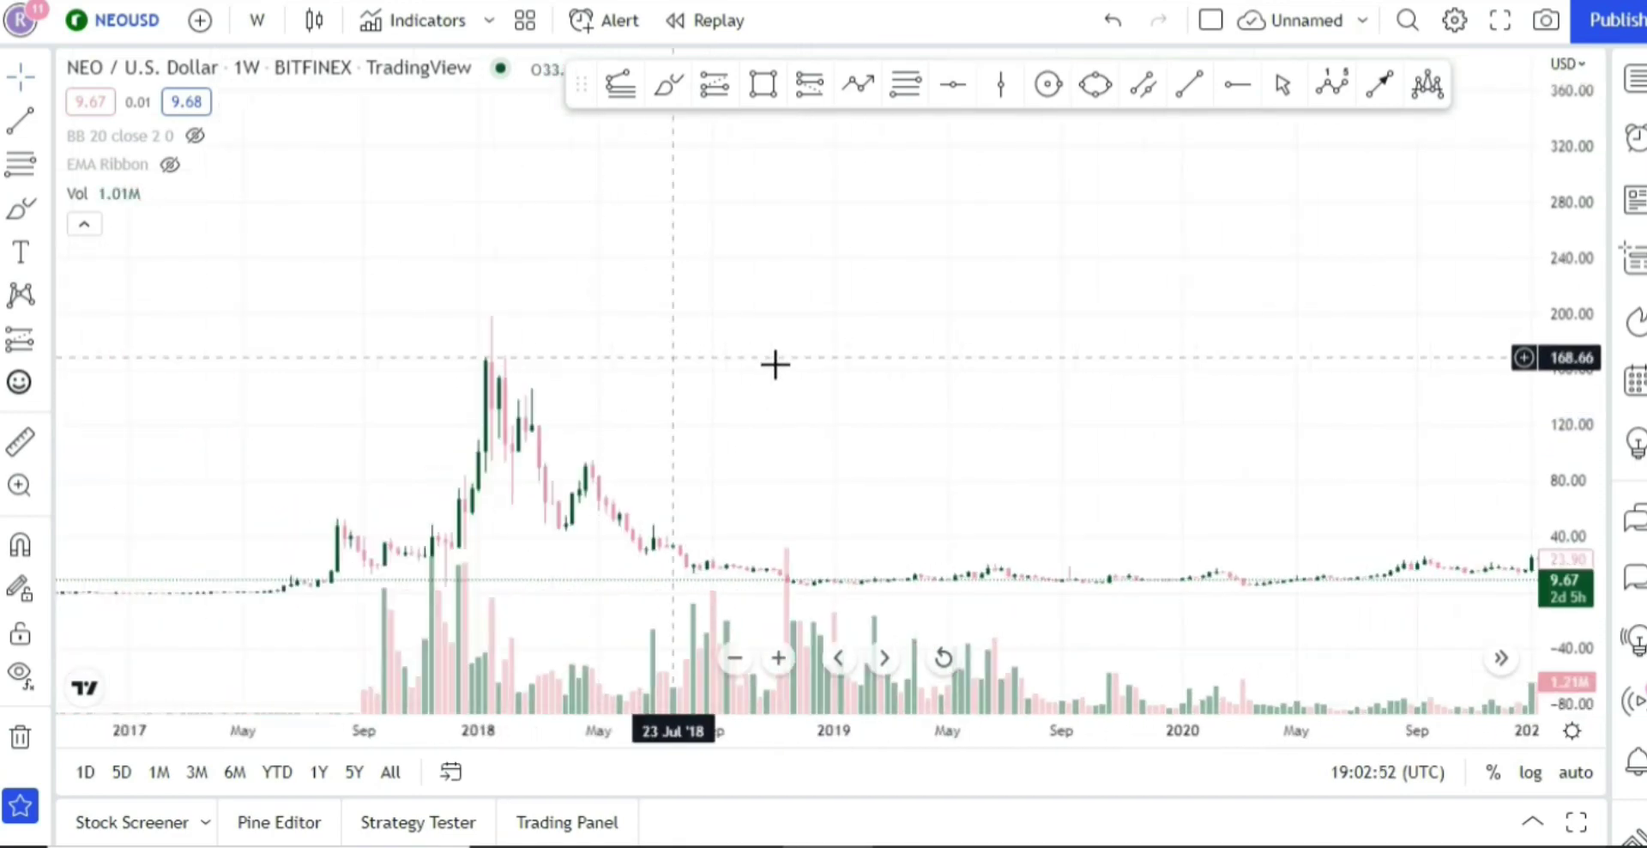
{"action": "scroll", "coordinate": [1004, 337], "scroll_direction": "down", "scroll_amount": 2}
{"action": "left_click_drag", "start_coordinate": [1004, 337], "coordinate": [666, 357]}
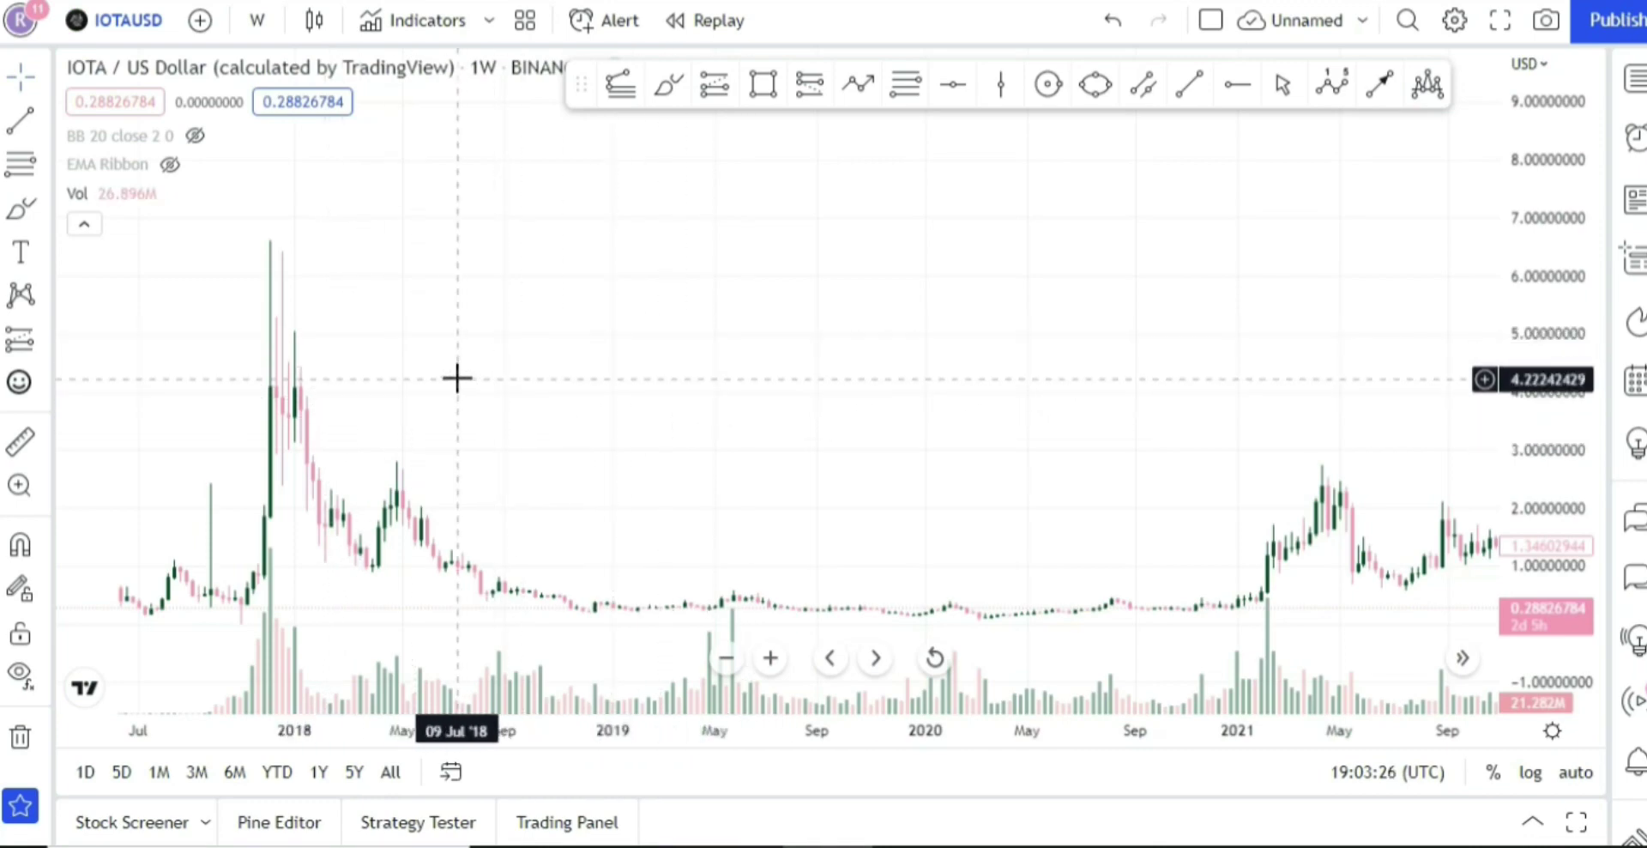
Inspect the Ethereum weekly chart from its 2018 peak through the 2021 rally.
{"action": "left_click", "coordinate": [434, 1]}
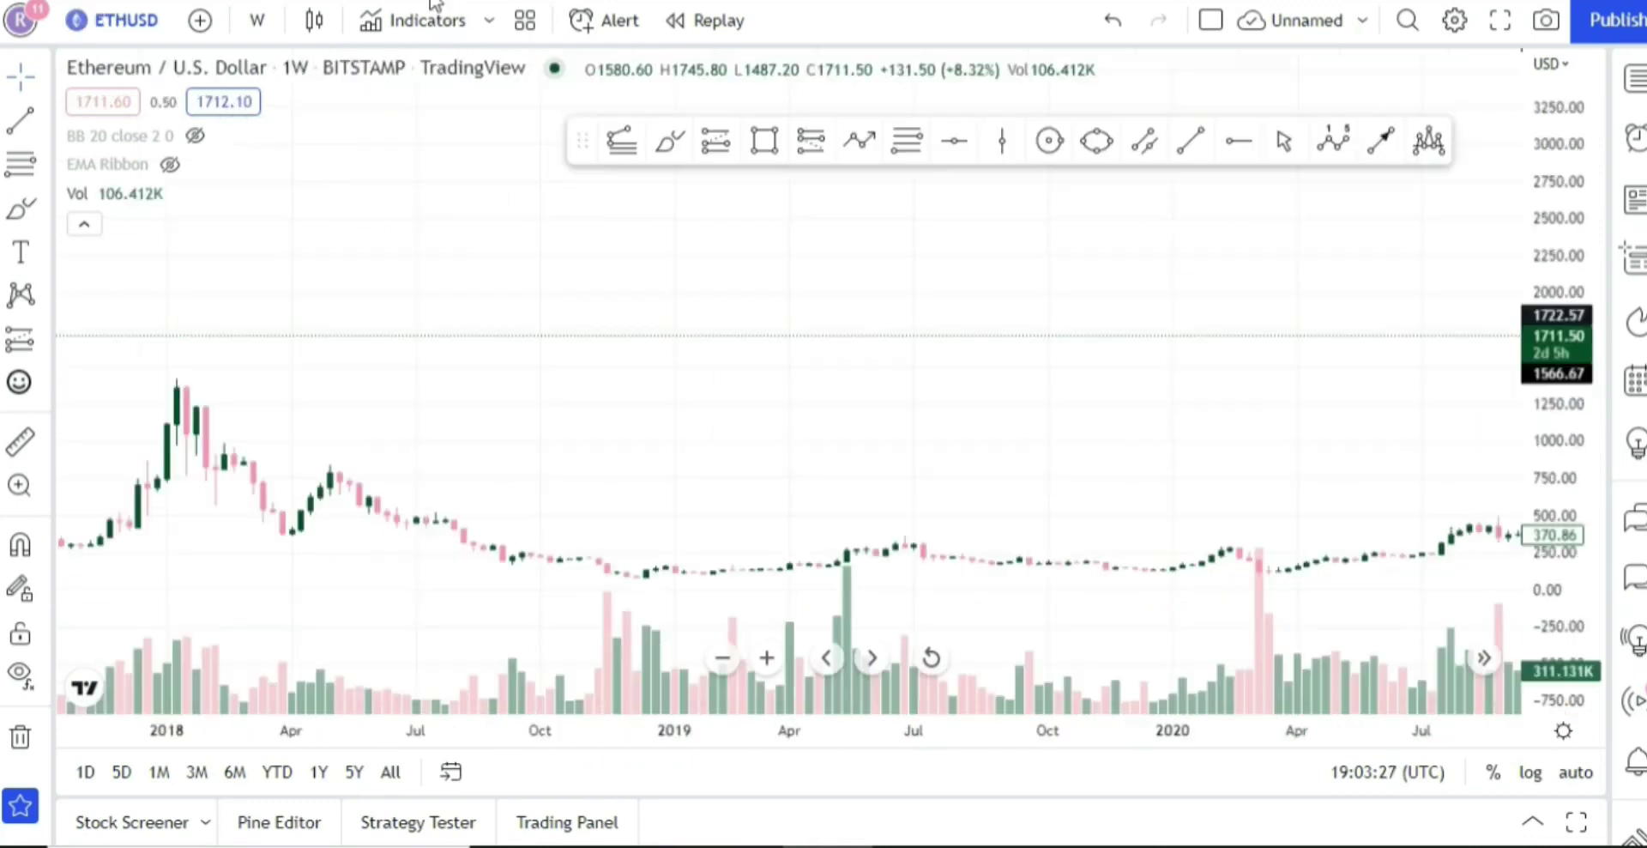
{"action": "scroll", "coordinate": [549, 308], "scroll_direction": "down", "scroll_amount": 5}
{"action": "left_click_drag", "start_coordinate": [864, 310], "coordinate": [384, 356]}
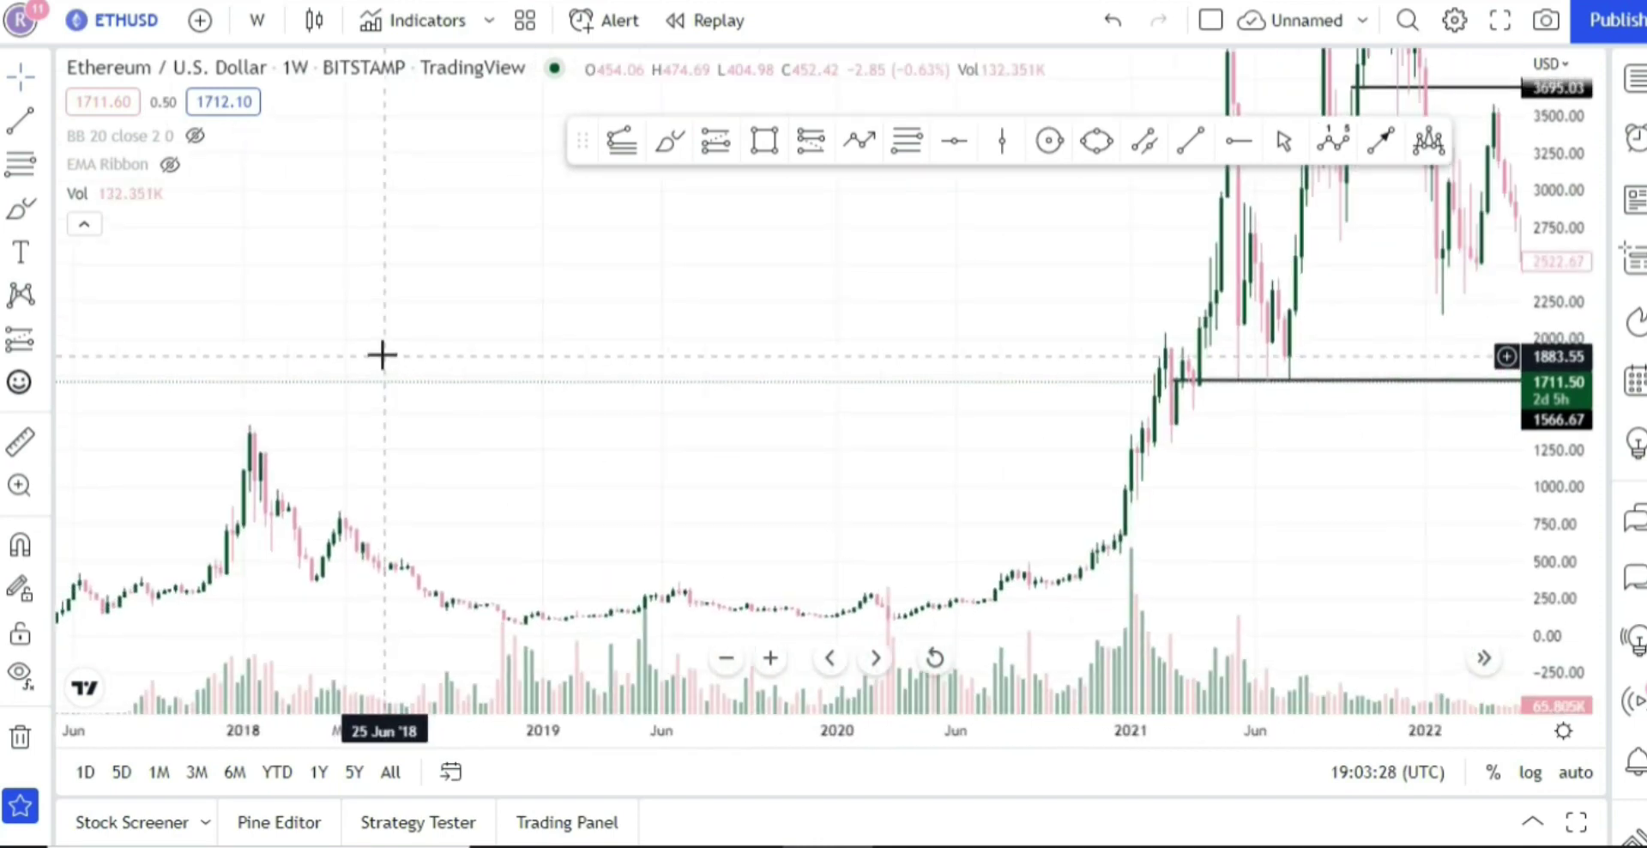
Draw a Fibonacci retracement on the JASMY weekly chart from 0.329207 at 18 Oct '21 down to about 0.003676 near 12 Dec '22.
{"action": "left_click", "coordinate": [614, 1]}
{"action": "scroll", "coordinate": [762, 259], "scroll_direction": "down", "scroll_amount": 5}
{"action": "left_click_drag", "start_coordinate": [980, 259], "coordinate": [732, 330]}
{"action": "key", "text": "space"}
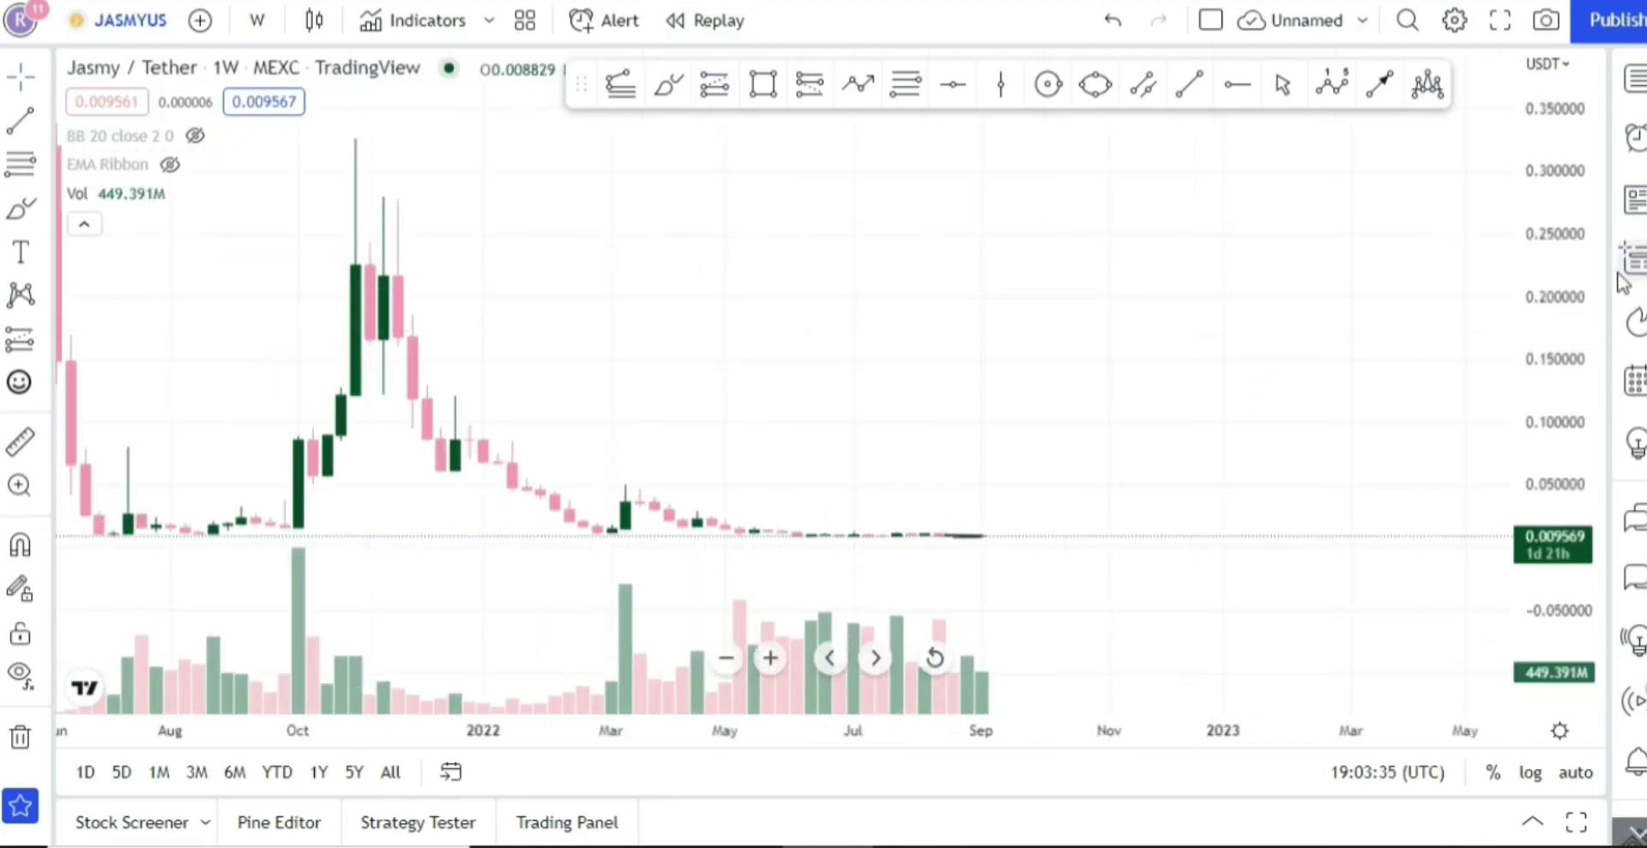
{"action": "left_click_drag", "start_coordinate": [1548, 237], "coordinate": [1541, 279]}
{"action": "left_click_drag", "start_coordinate": [1095, 304], "coordinate": [1052, 369]}
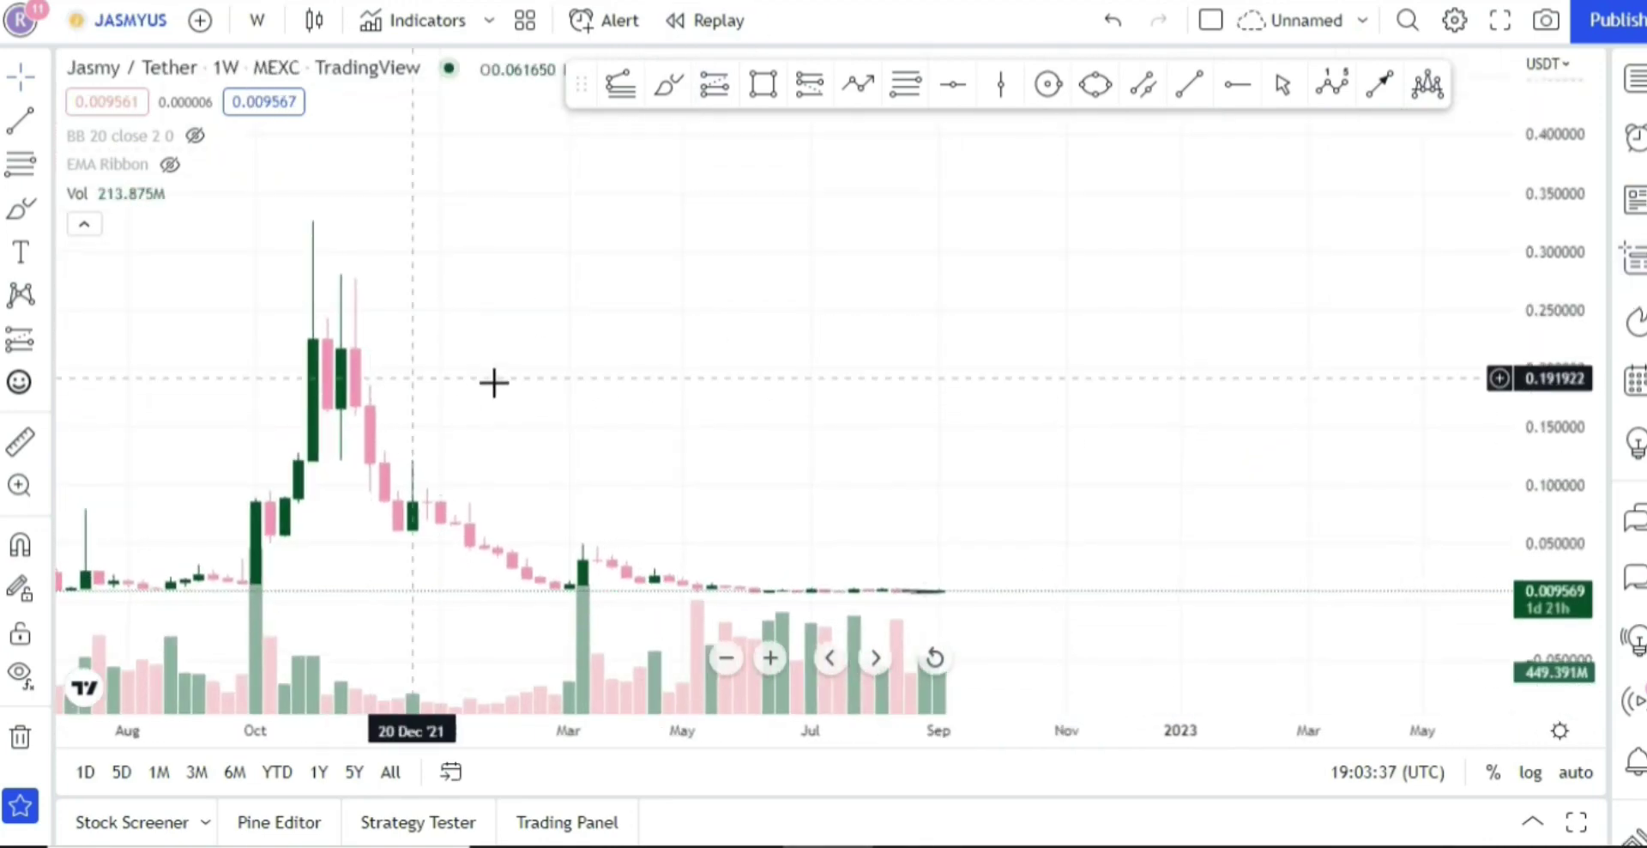
{"action": "left_click_drag", "start_coordinate": [499, 370], "coordinate": [496, 356]}
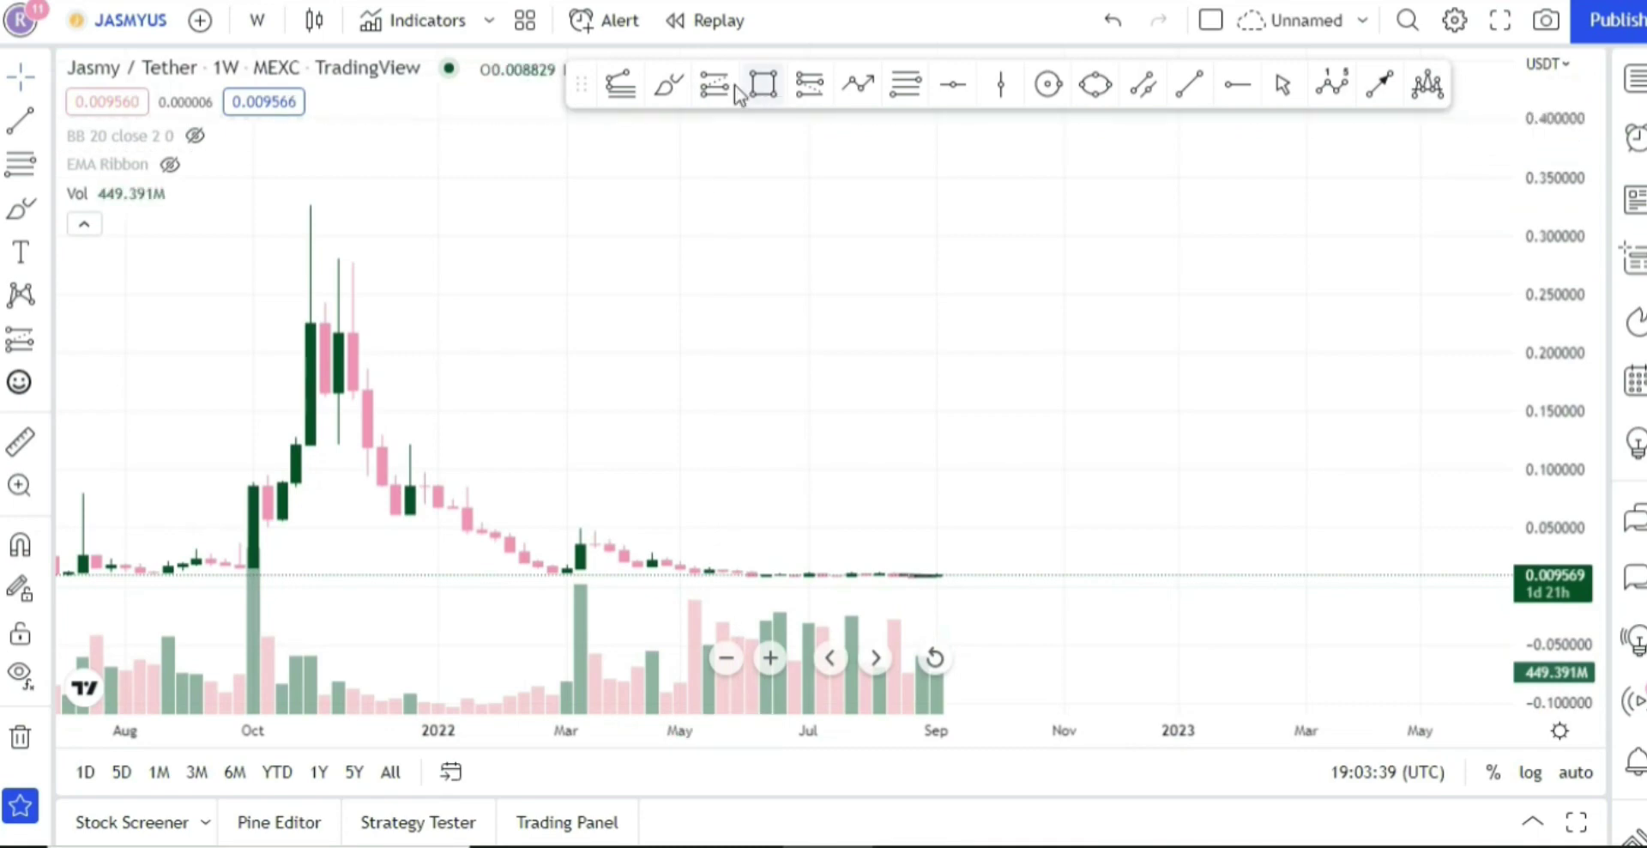
{"action": "left_click", "coordinate": [281, 201]}
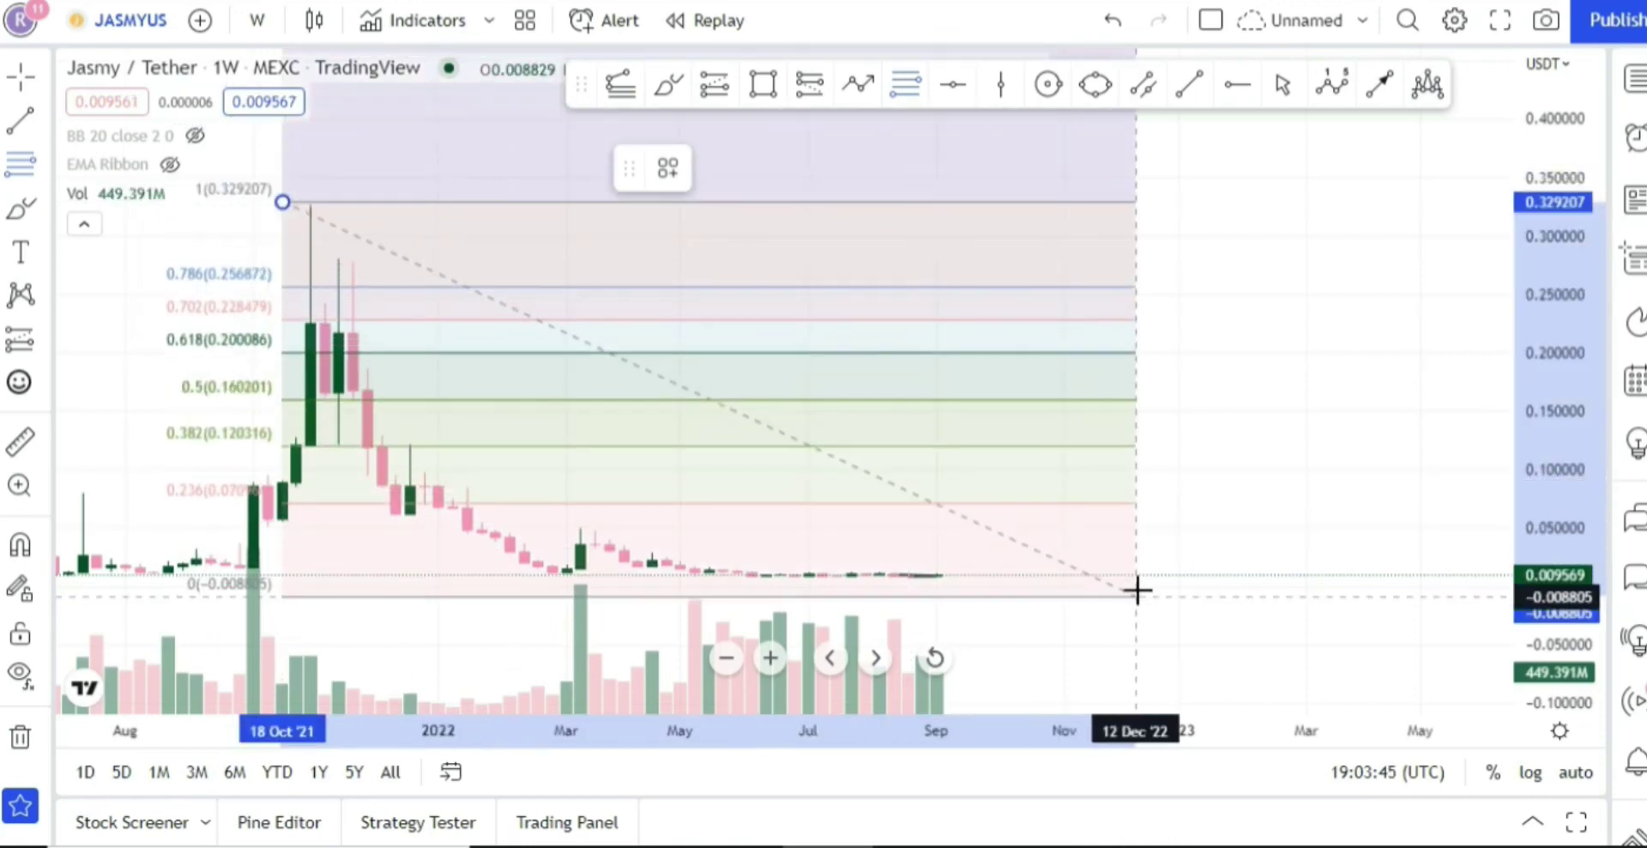
{"action": "left_click", "coordinate": [1137, 580]}
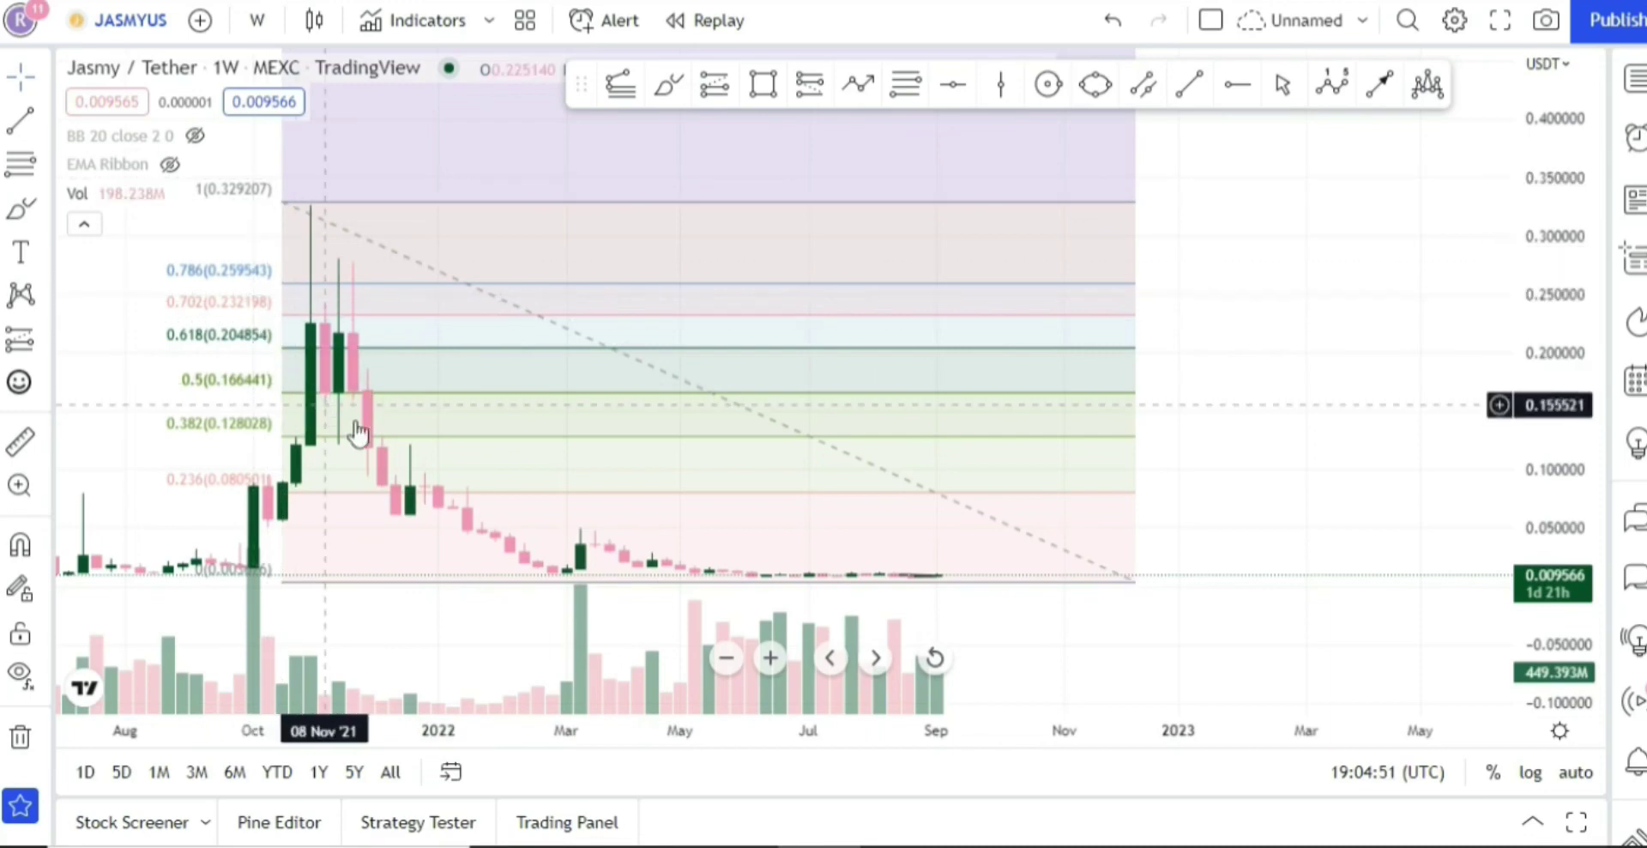
Examine the upper Fibonacci extension levels up to 4.236 against JASMY's early 2021 price history.
{"action": "scroll", "coordinate": [448, 266], "scroll_direction": "down", "scroll_amount": 4}
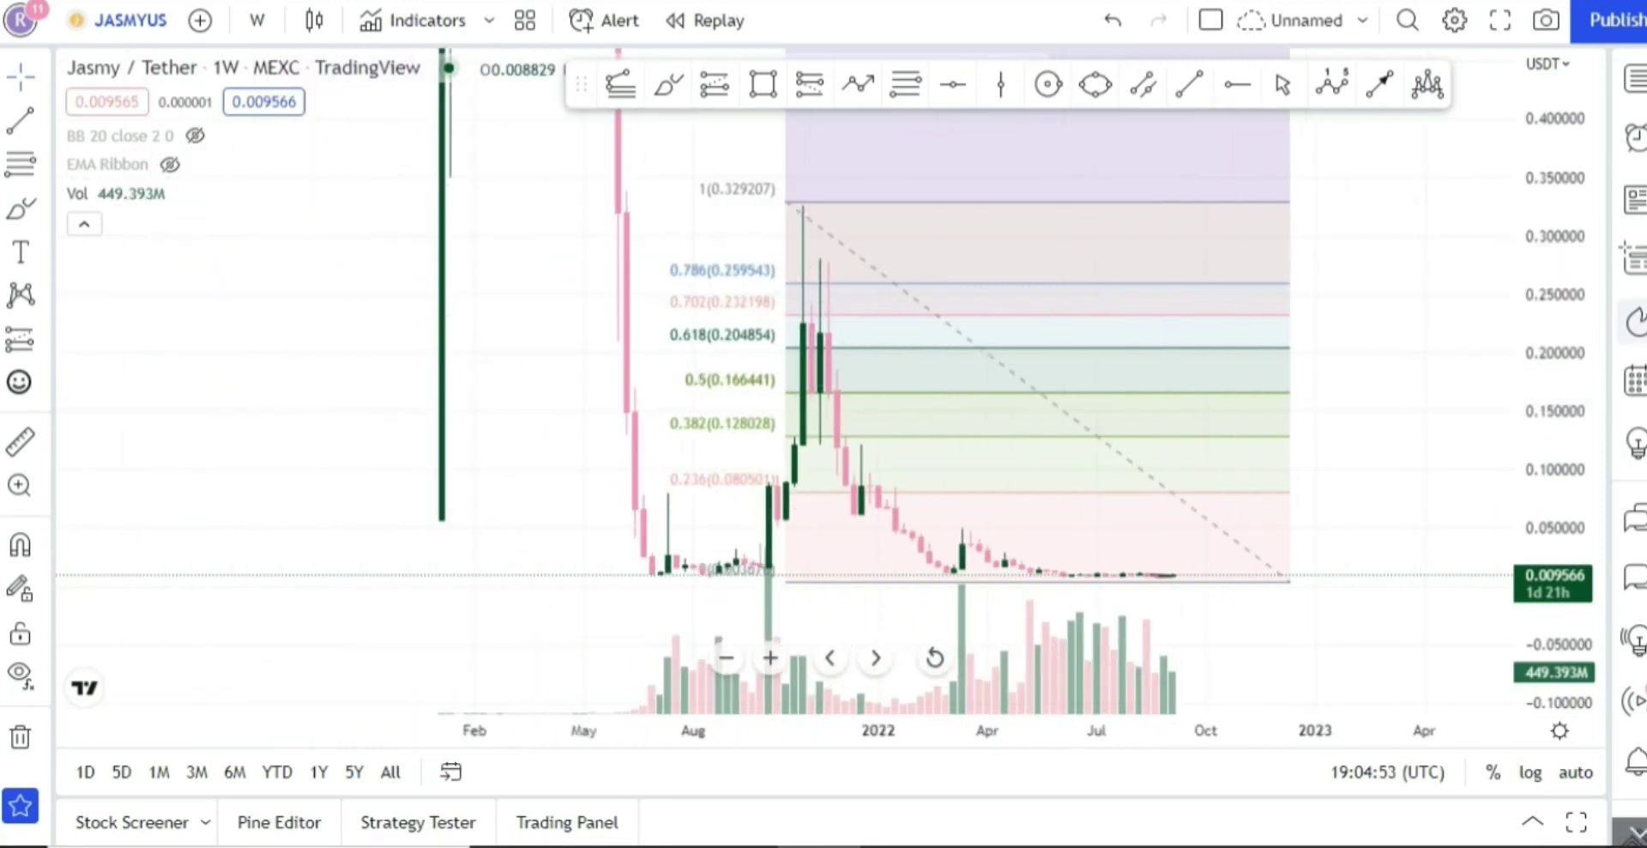
{"action": "left_click_drag", "start_coordinate": [1574, 176], "coordinate": [1574, 309]}
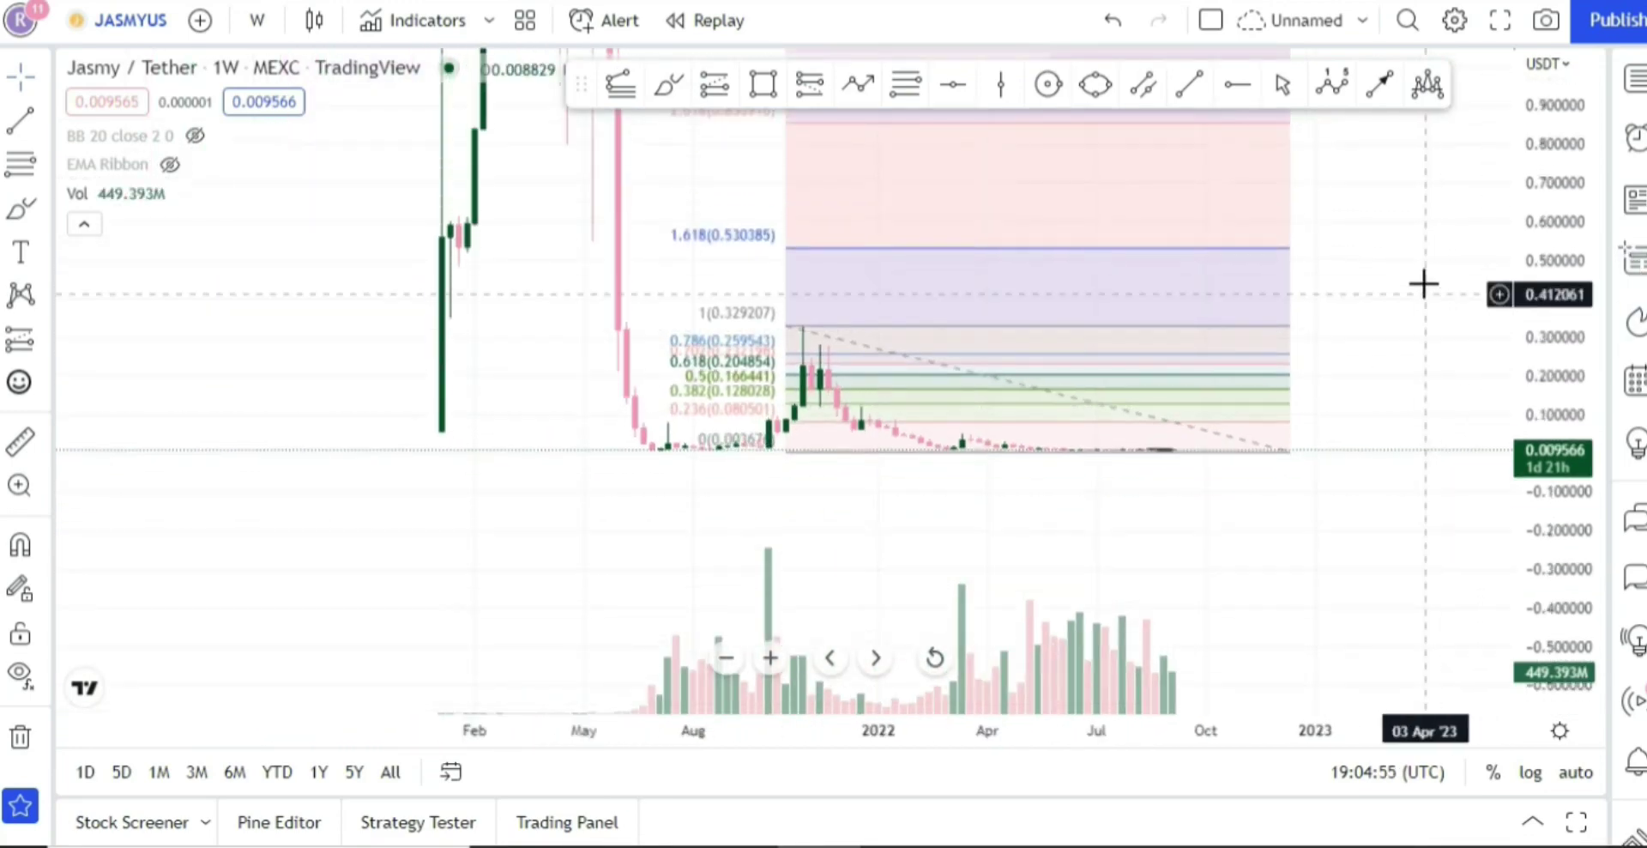
{"action": "left_click_drag", "start_coordinate": [1392, 238], "coordinate": [1377, 415]}
{"action": "left_click_drag", "start_coordinate": [1560, 178], "coordinate": [1583, 642]}
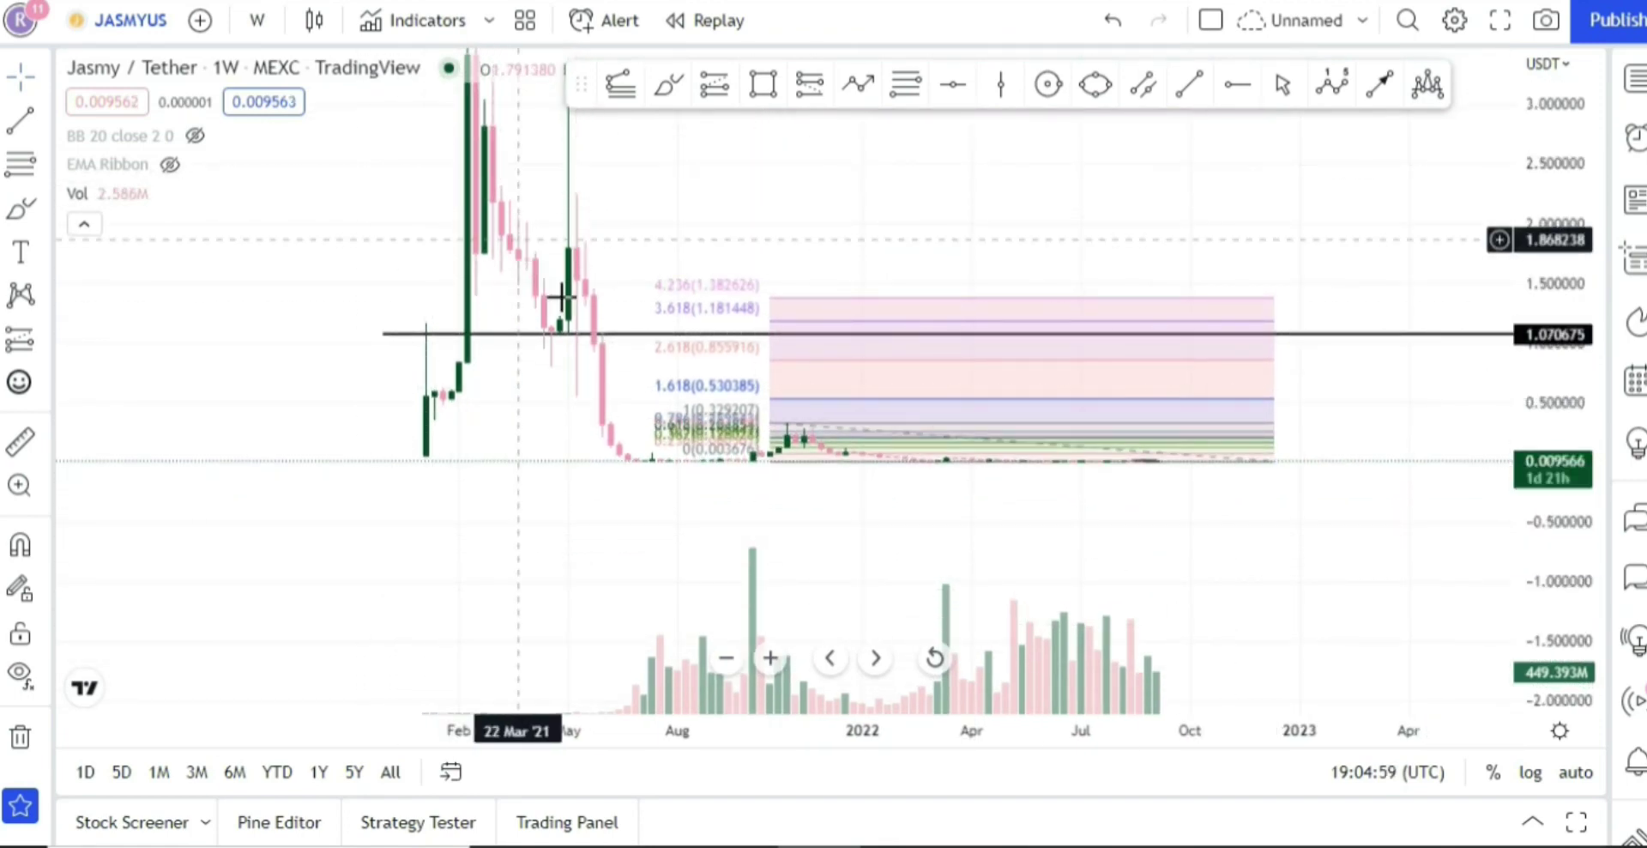
{"action": "left_click", "coordinate": [830, 426]}
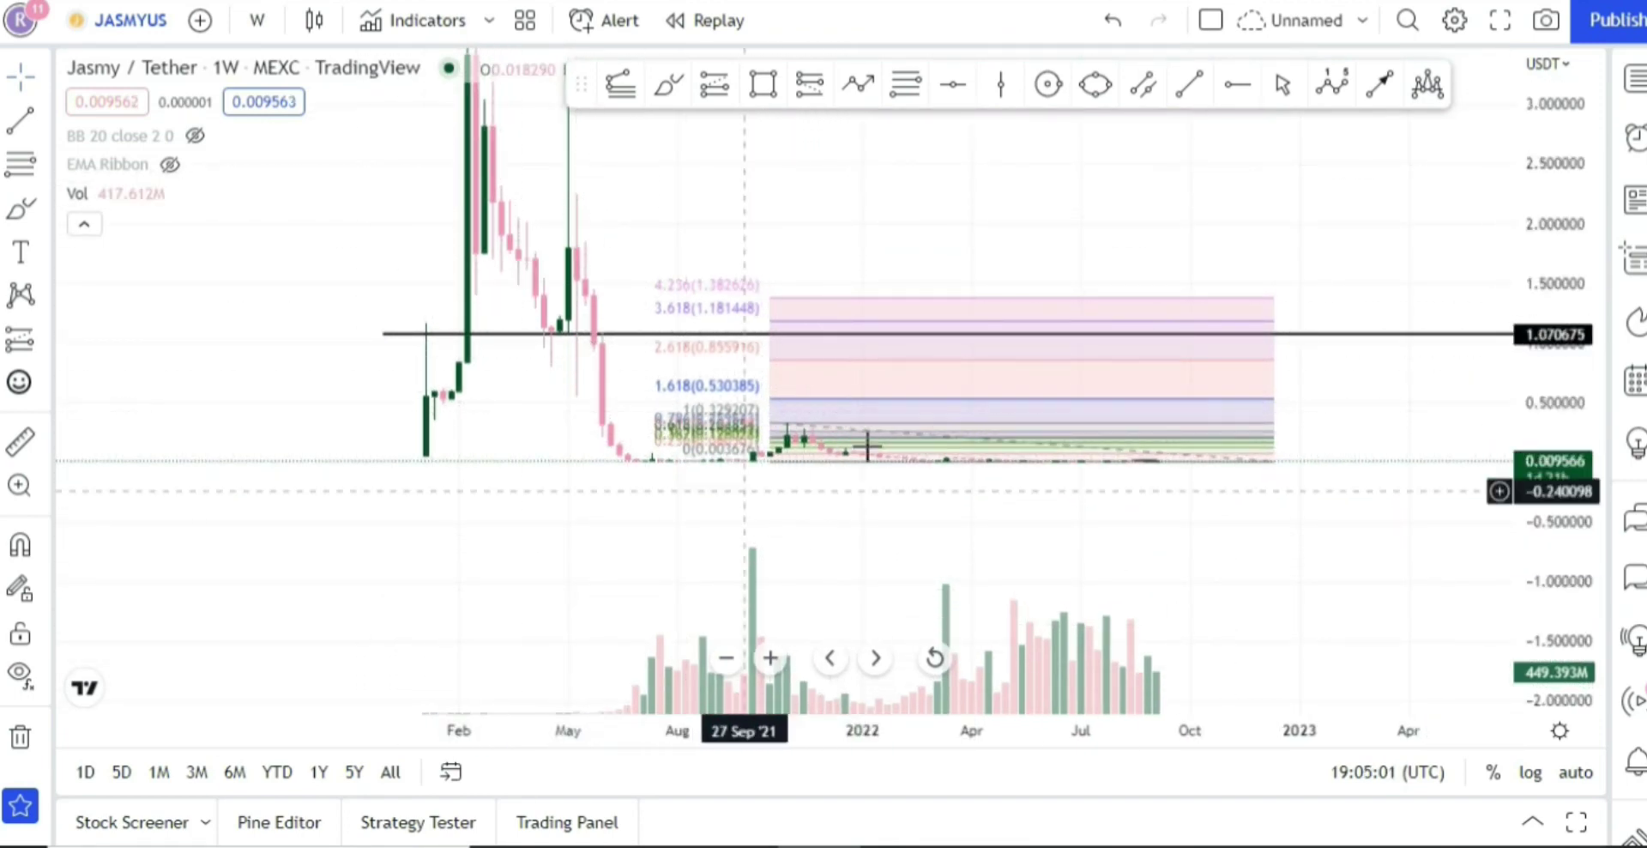
{"action": "left_click_drag", "start_coordinate": [1577, 502], "coordinate": [1474, 243]}
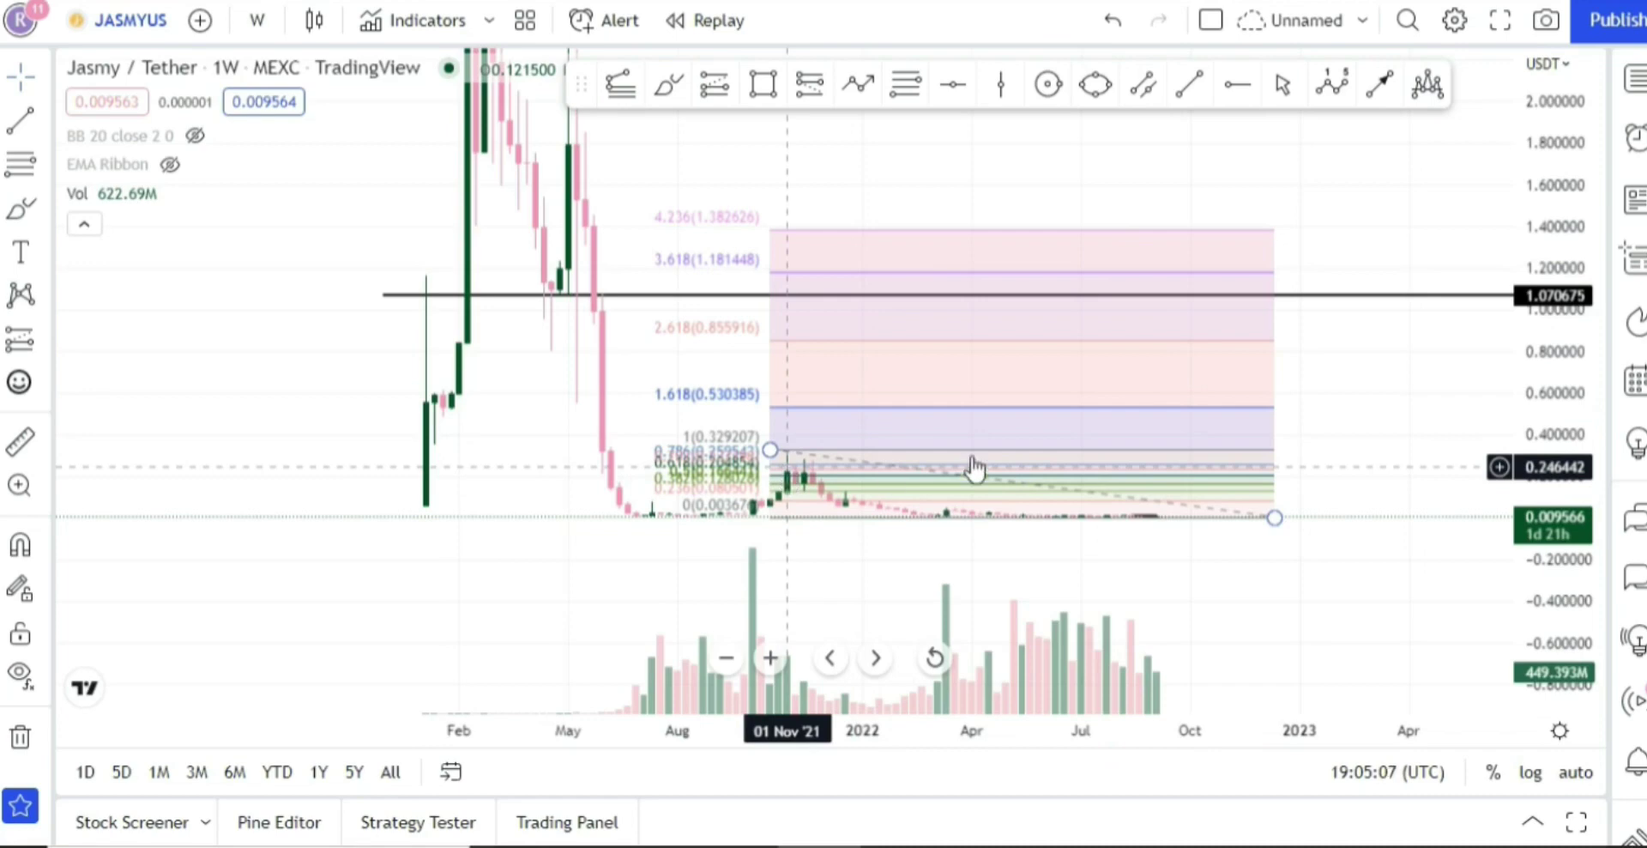
{"action": "left_click_drag", "start_coordinate": [1581, 532], "coordinate": [1557, 472]}
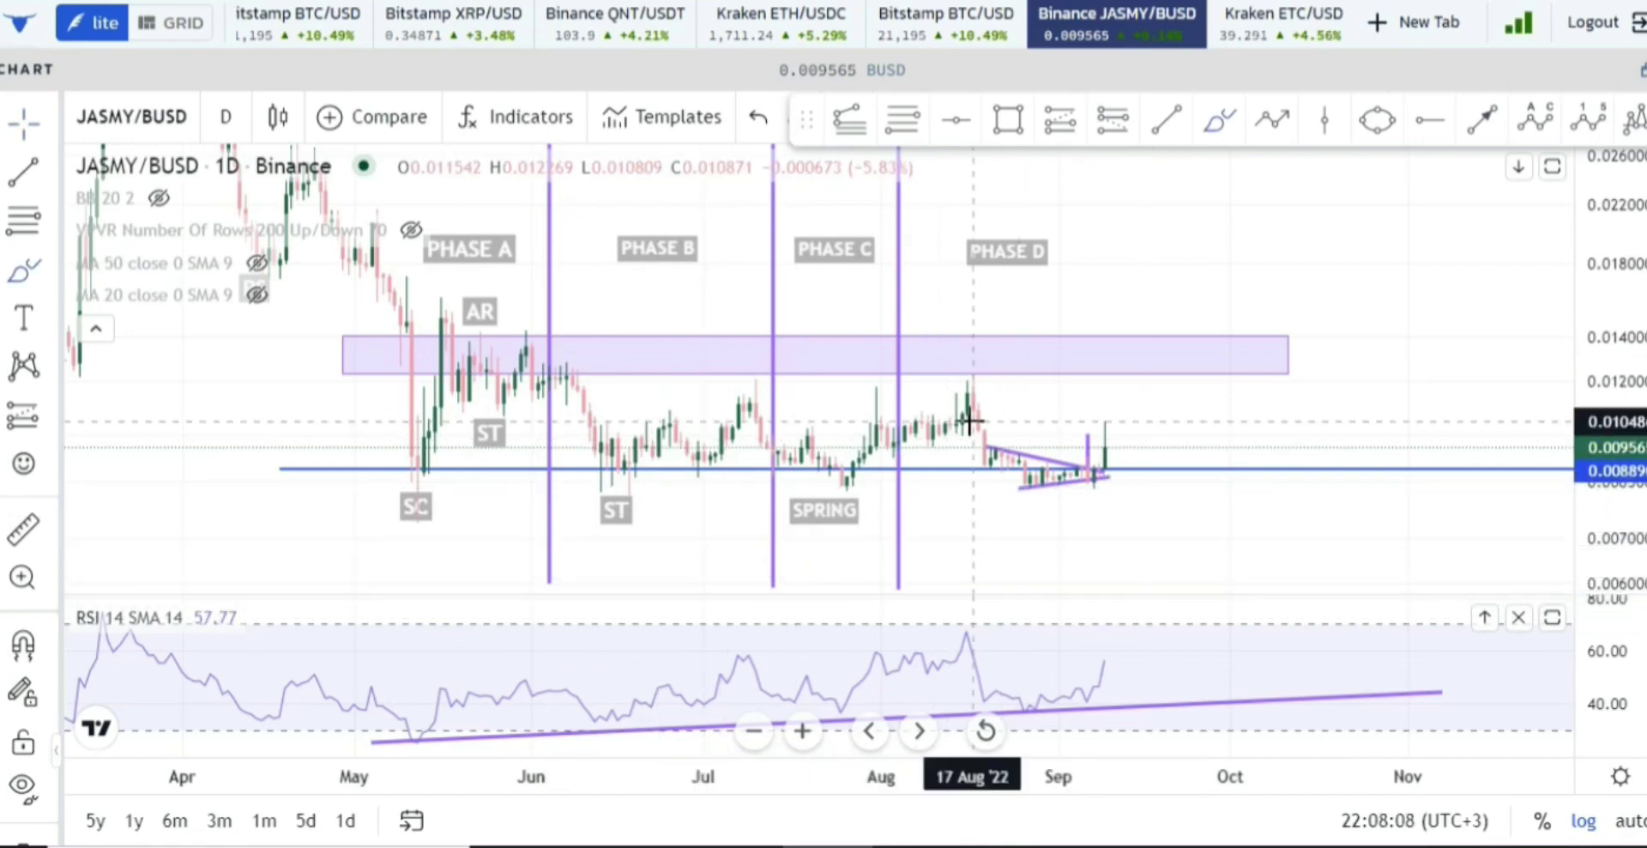
On the JASMY/BUSD daily chart, brush two rising projection paths: from the mid-August high past the resistance zone, and from the September breakout up to it.
{"action": "left_click_drag", "start_coordinate": [976, 417], "coordinate": [1134, 282]}
{"action": "left_click_drag", "start_coordinate": [1164, 230], "coordinate": [1166, 226]}
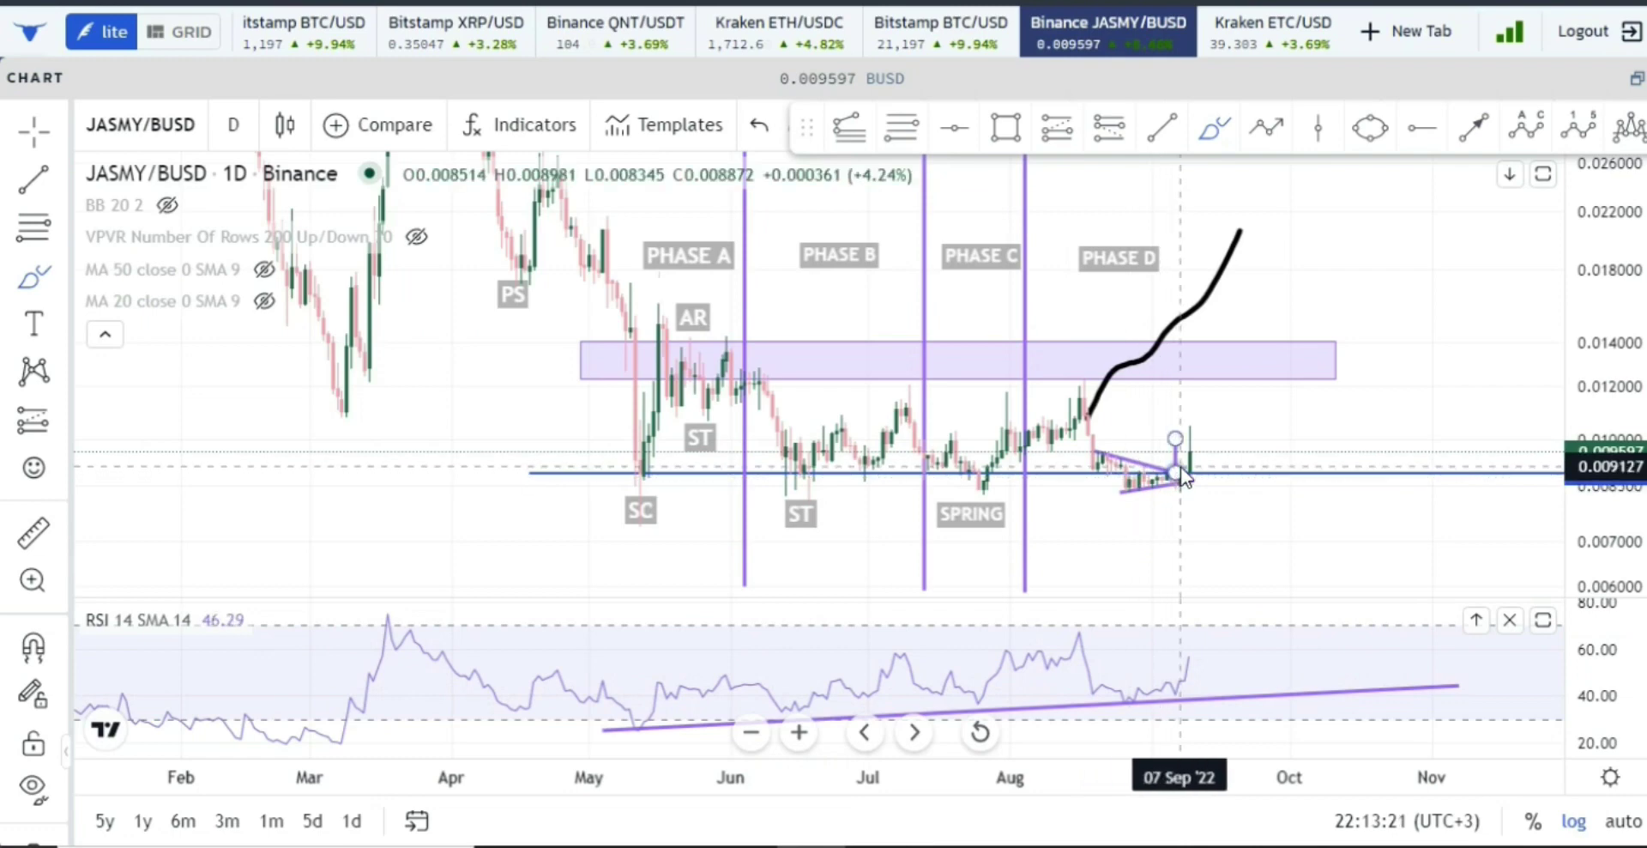
{"action": "left_click_drag", "start_coordinate": [1186, 466], "coordinate": [1253, 375]}
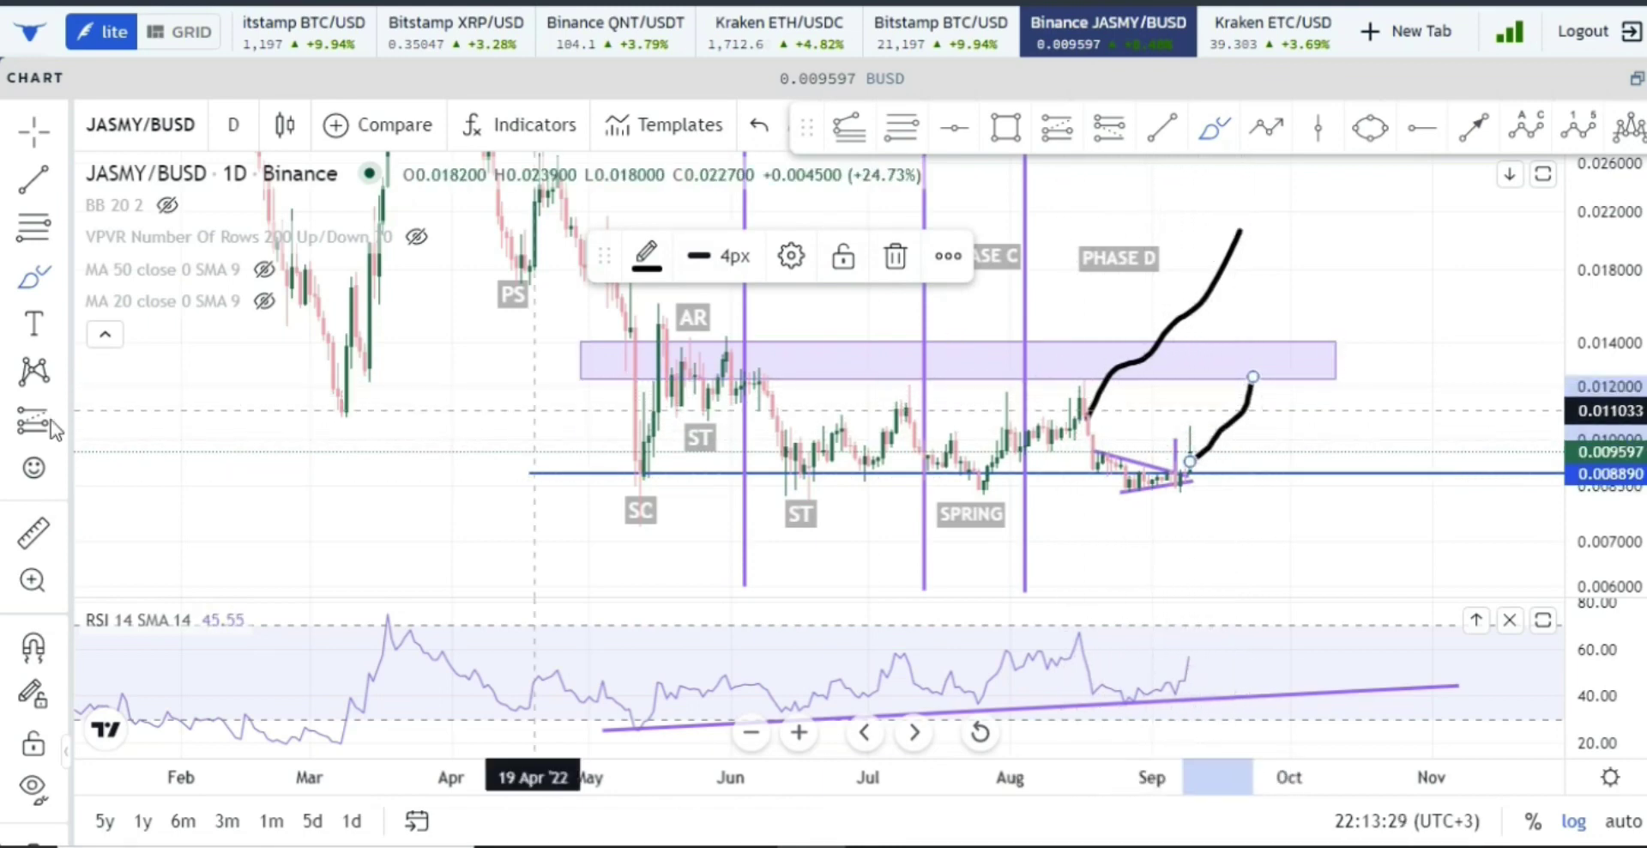
Measure the percentage rise from the blue support line to the lower edge of the purple resistance zone.
{"action": "left_click", "coordinate": [31, 529]}
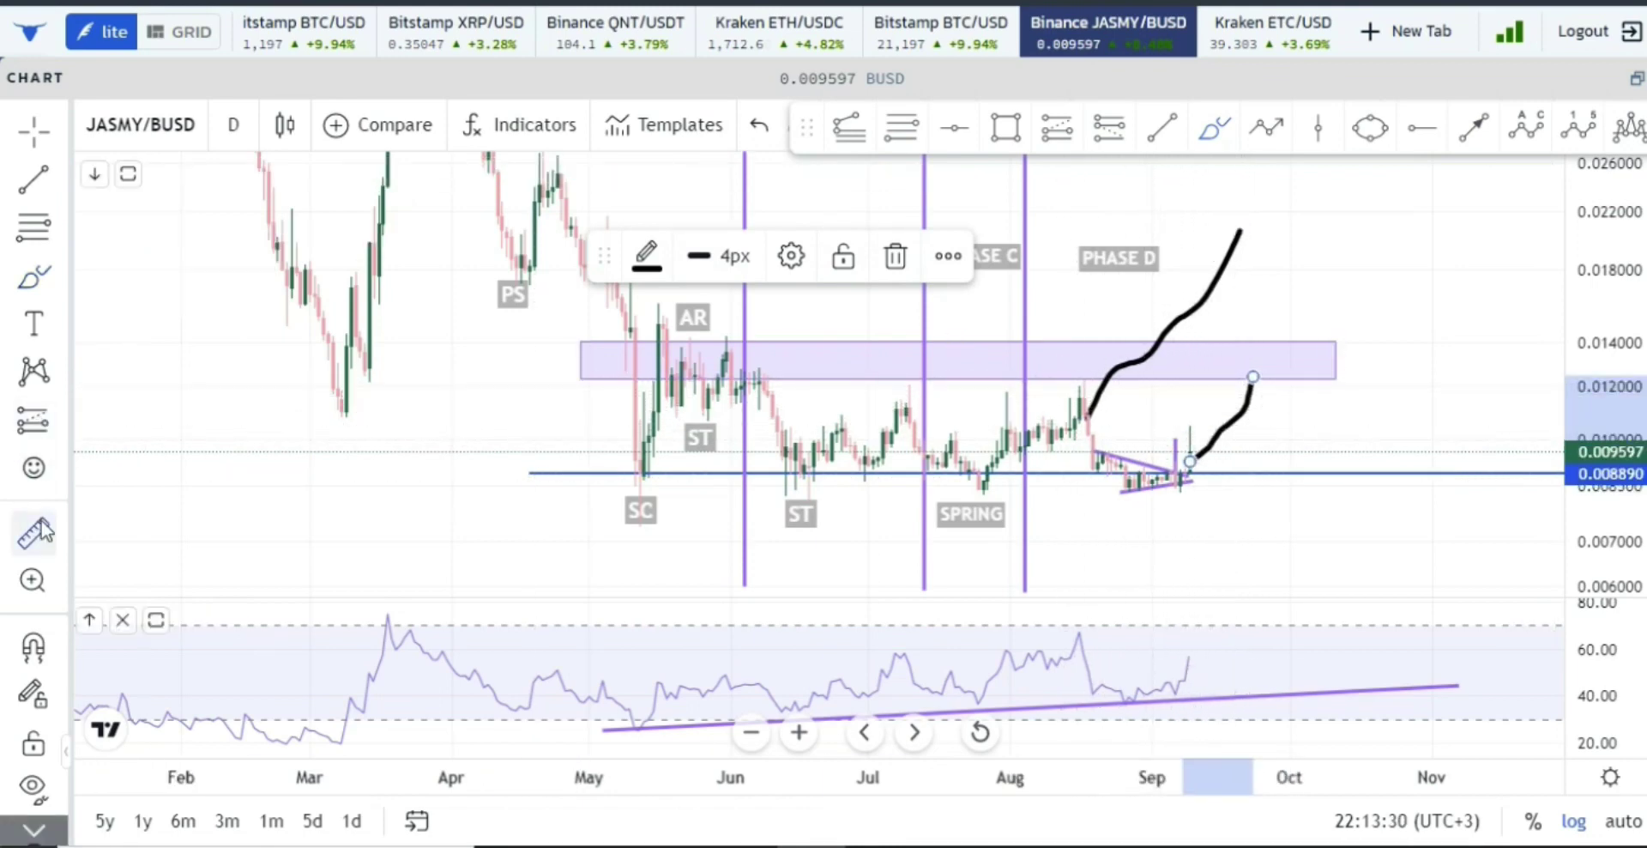
{"action": "left_click", "coordinate": [1229, 471]}
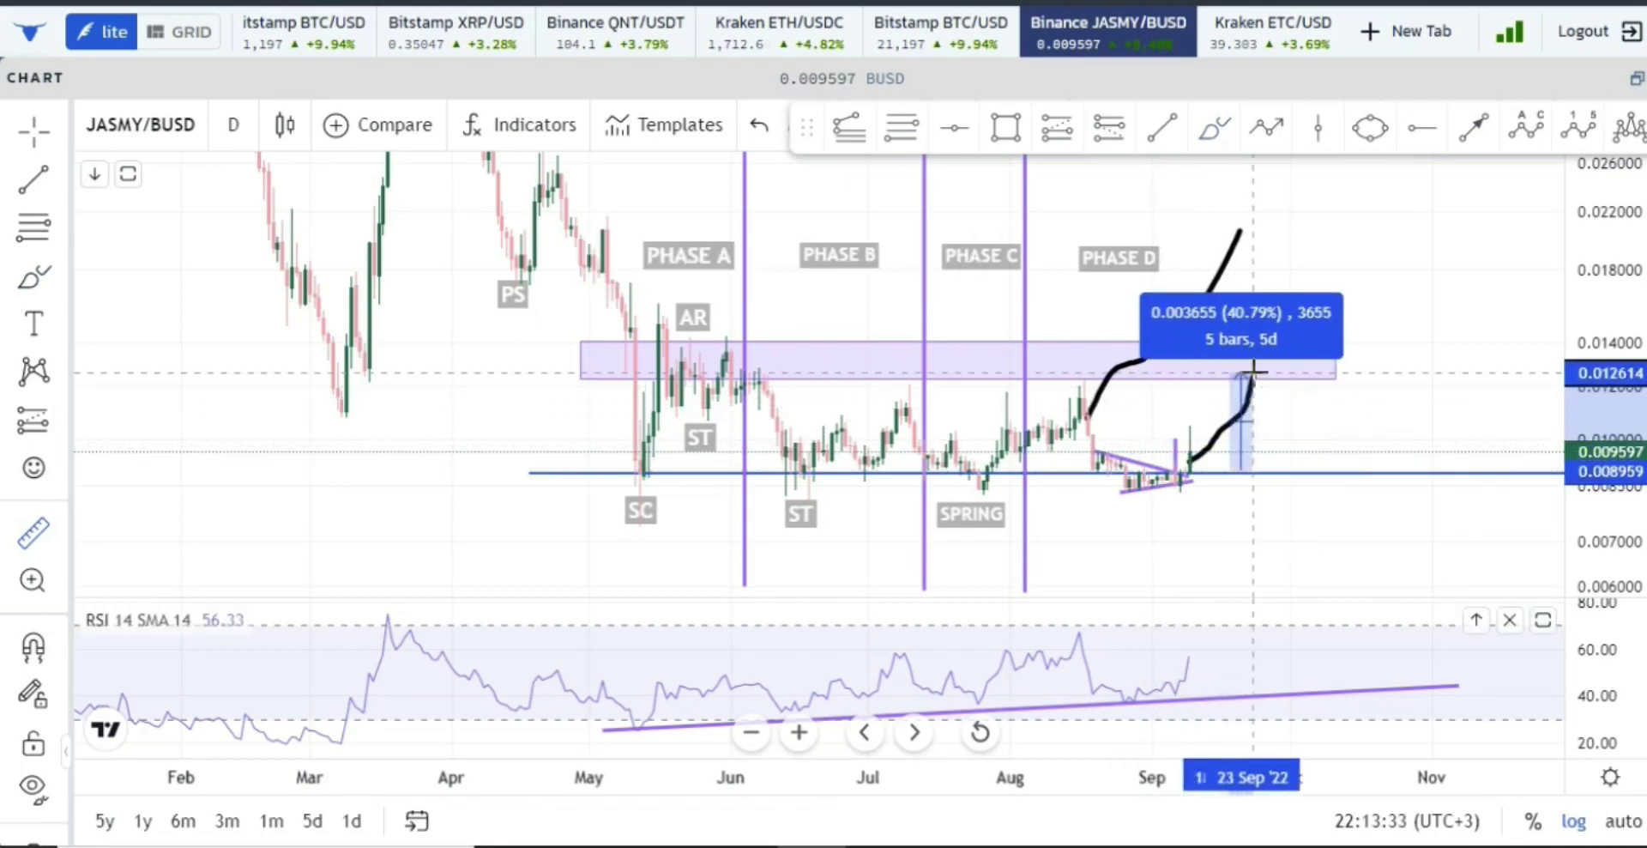
{"action": "left_click", "coordinate": [1165, 410]}
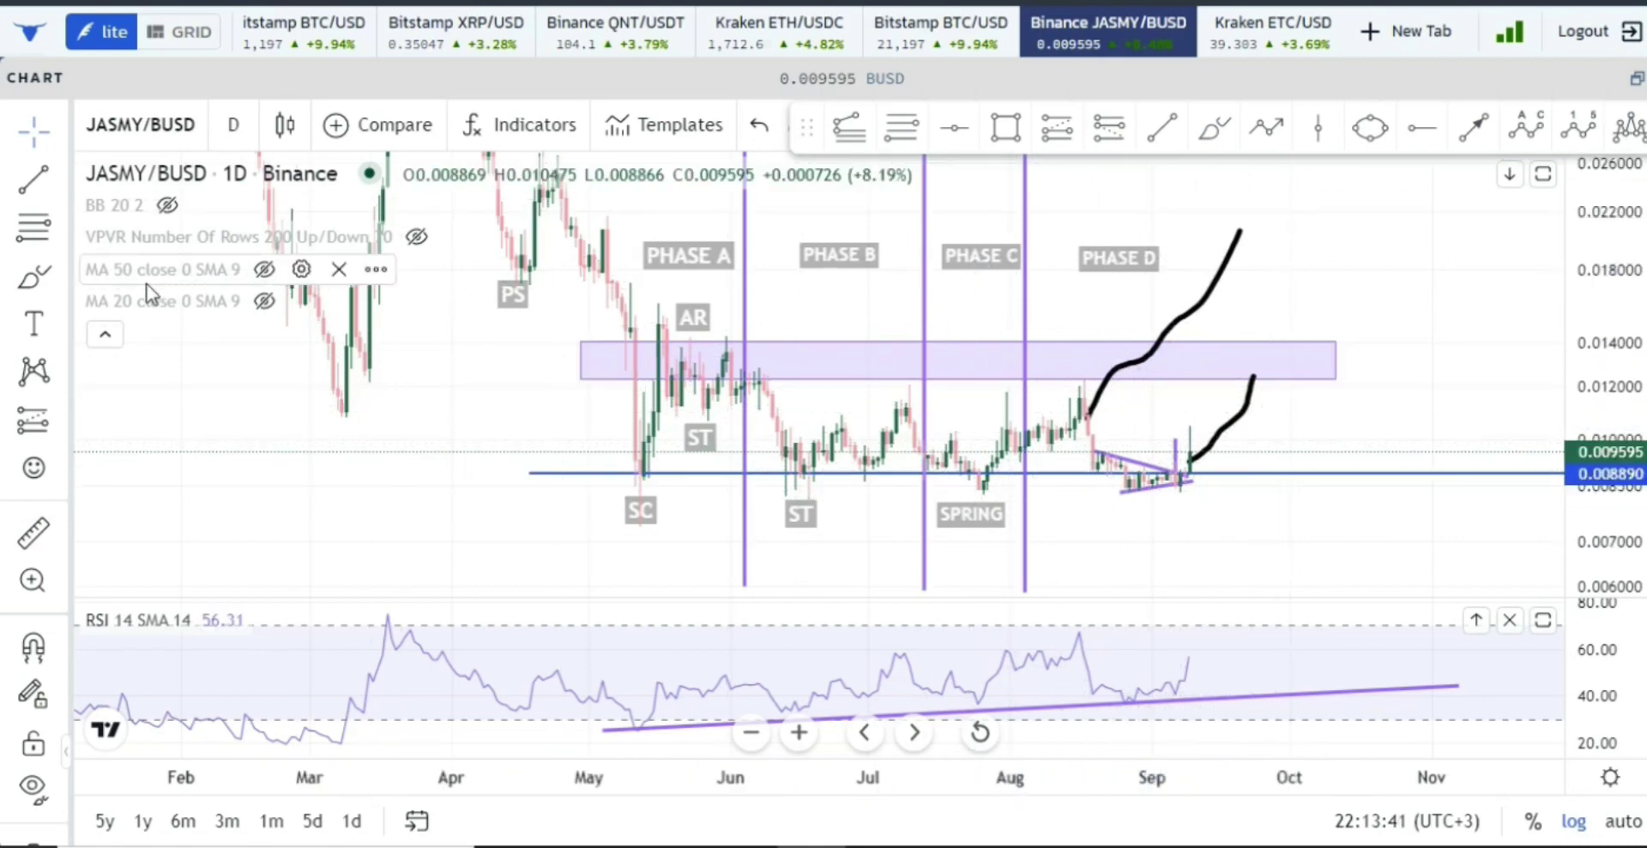
Change the JASMY/BUSD chart interval to 12 hours and show the BB 20 2 Bollinger Bands.
{"action": "mouse_move", "coordinate": [206, 310]}
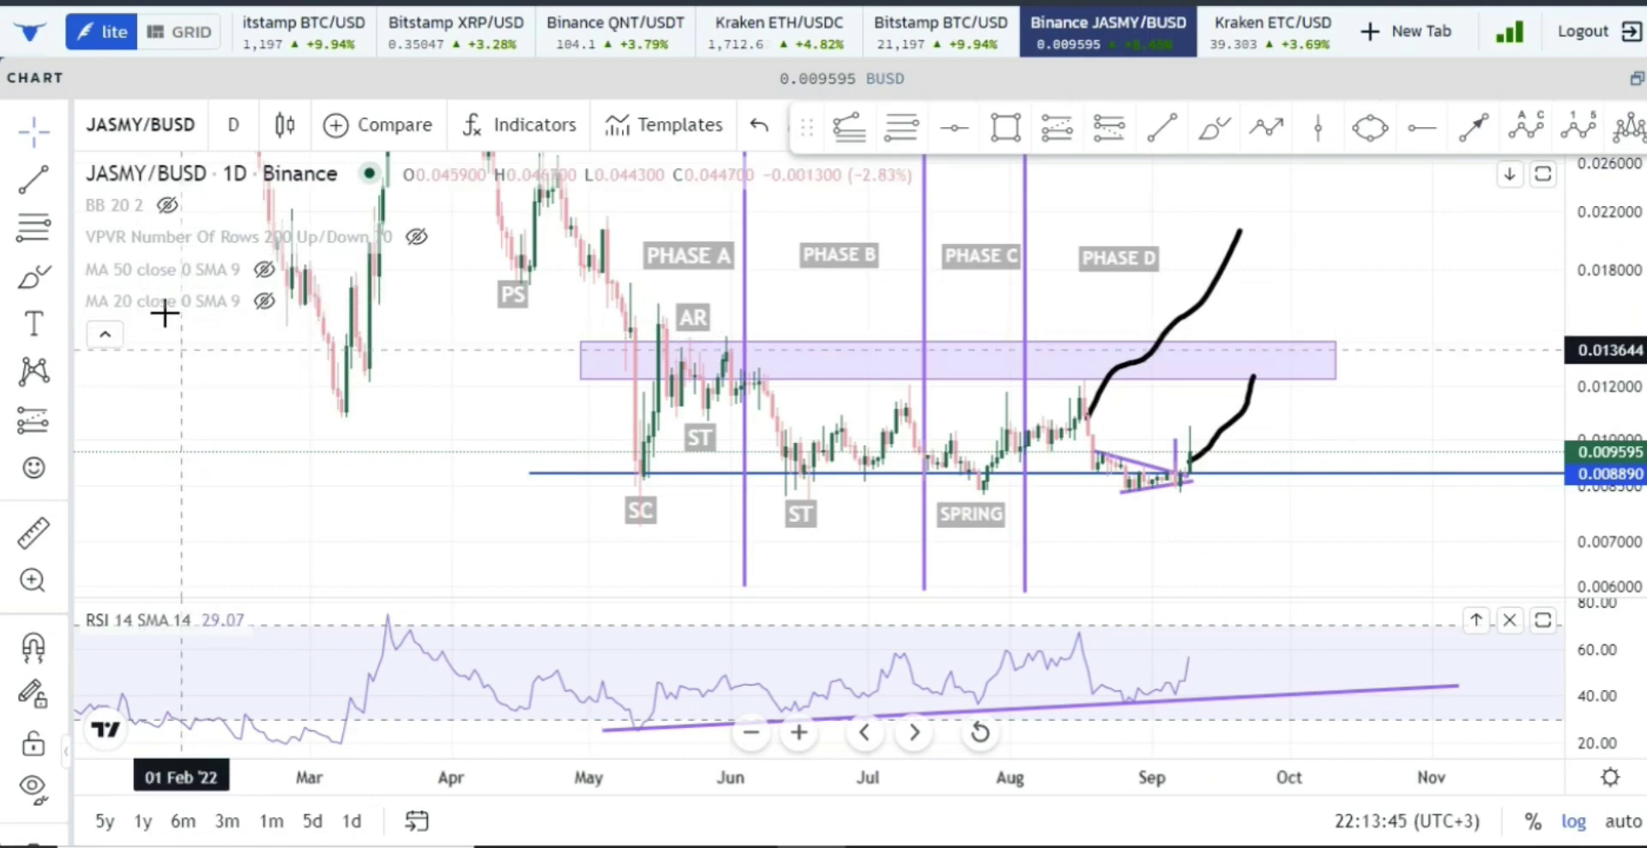
{"action": "mouse_move", "coordinate": [139, 208]}
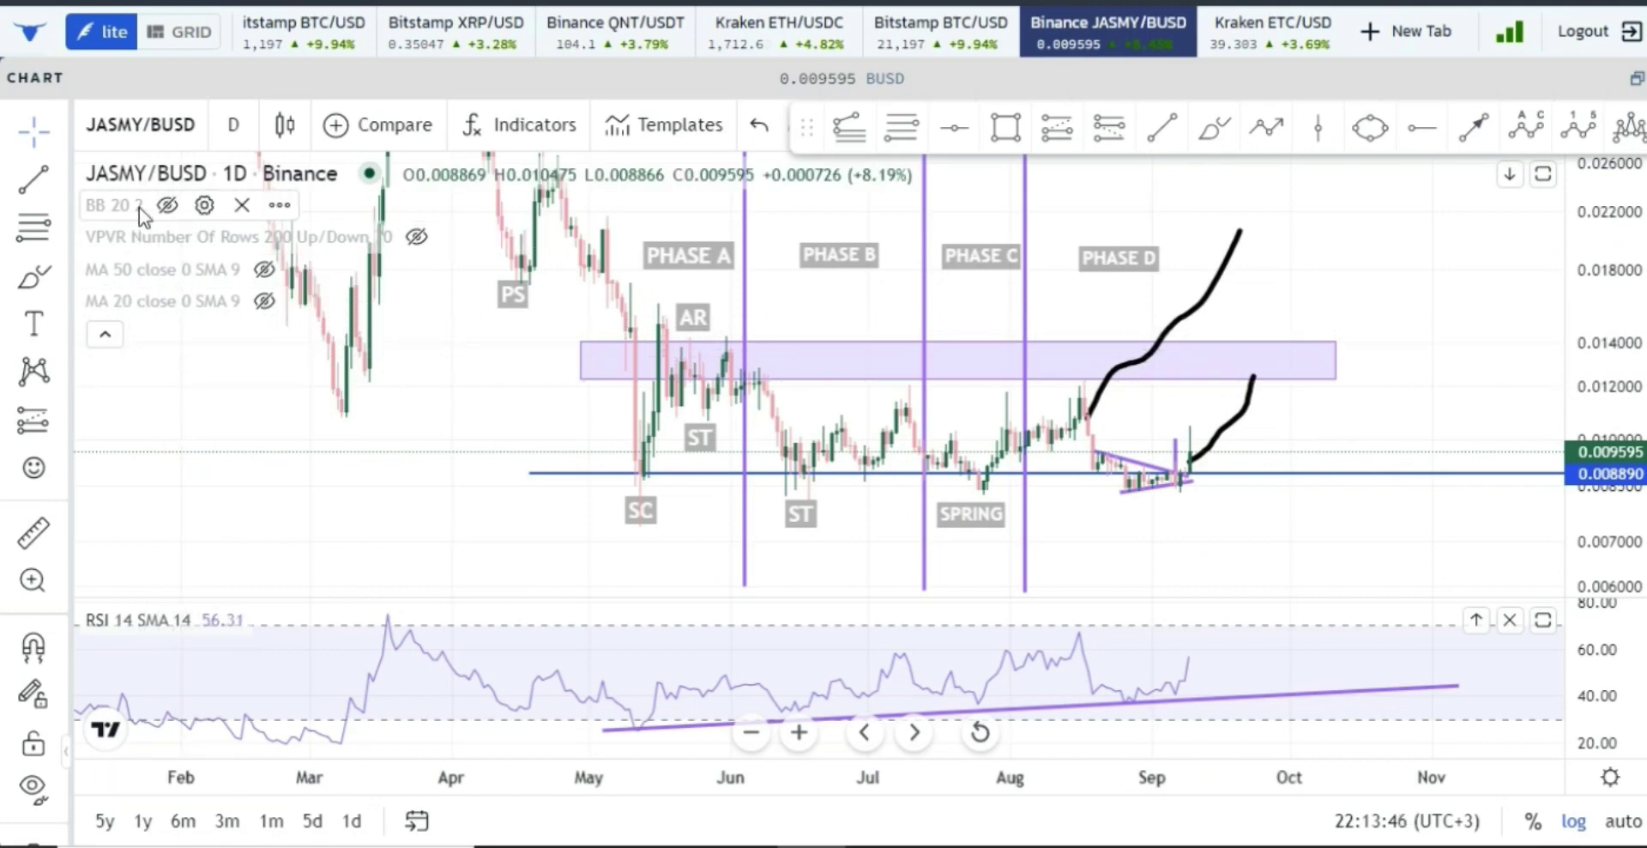
{"action": "left_click", "coordinate": [232, 129]}
{"action": "scroll", "coordinate": [245, 403], "scroll_direction": "down", "scroll_amount": 5}
{"action": "left_click", "coordinate": [266, 468]}
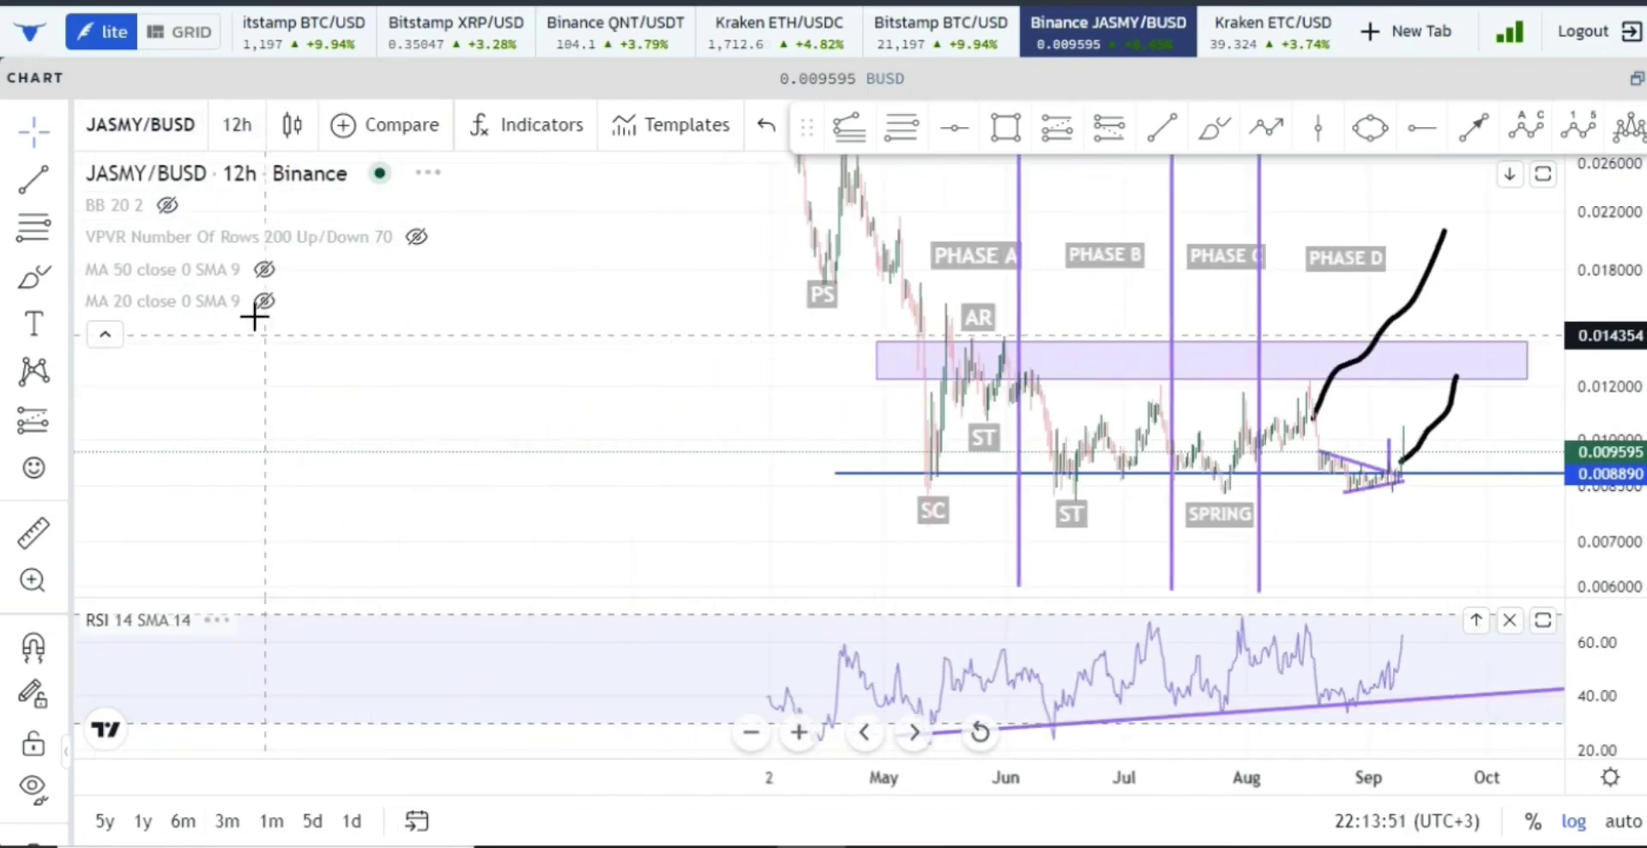
{"action": "left_click", "coordinate": [169, 205]}
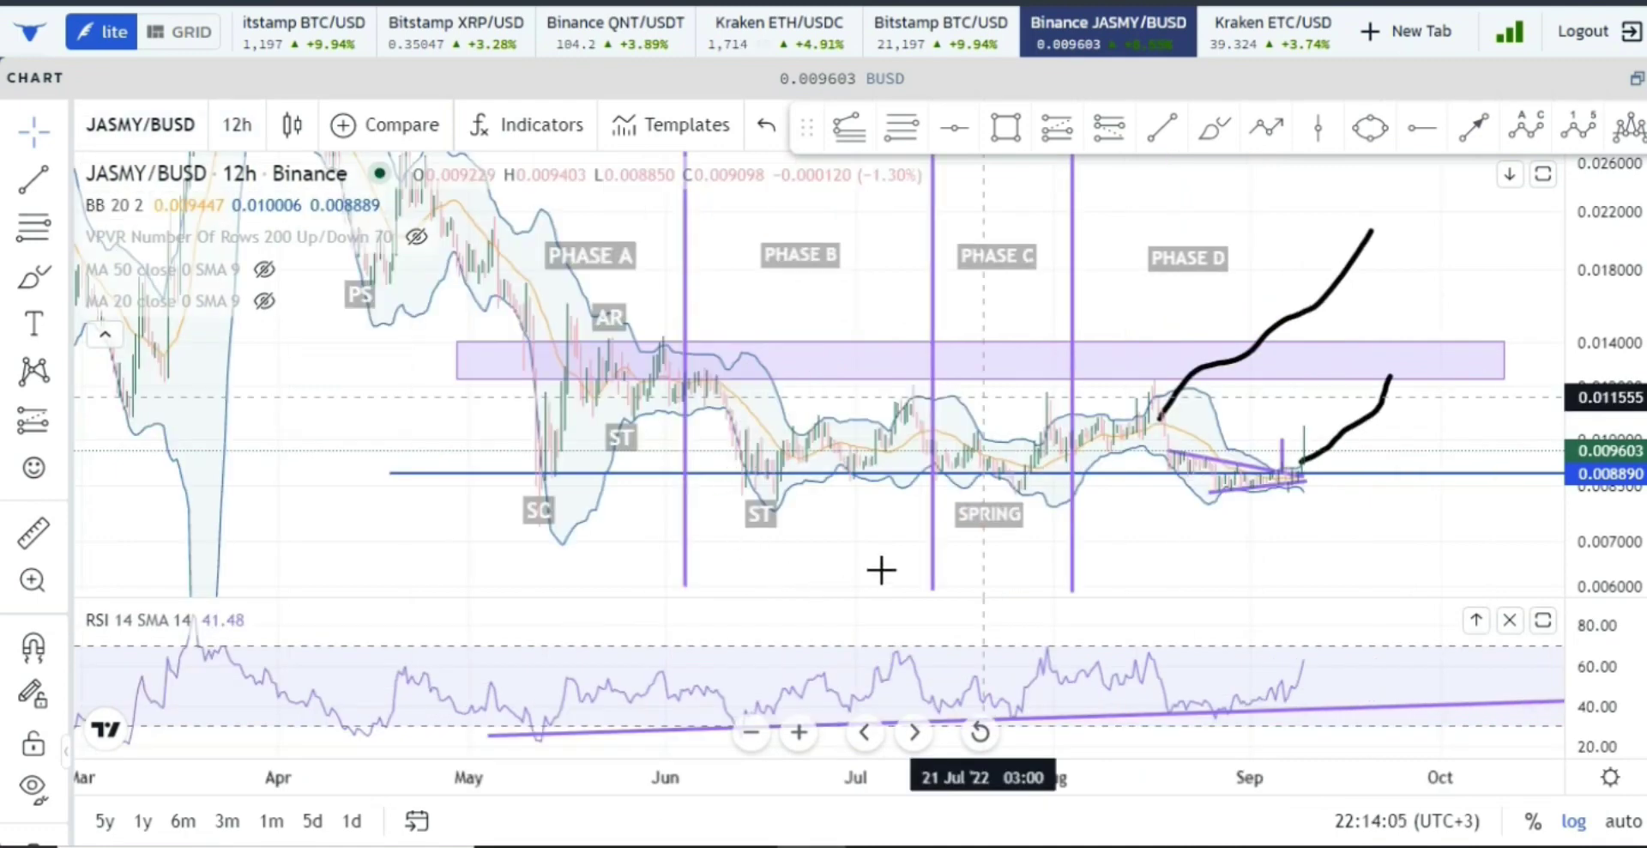
{"action": "left_click", "coordinate": [986, 552]}
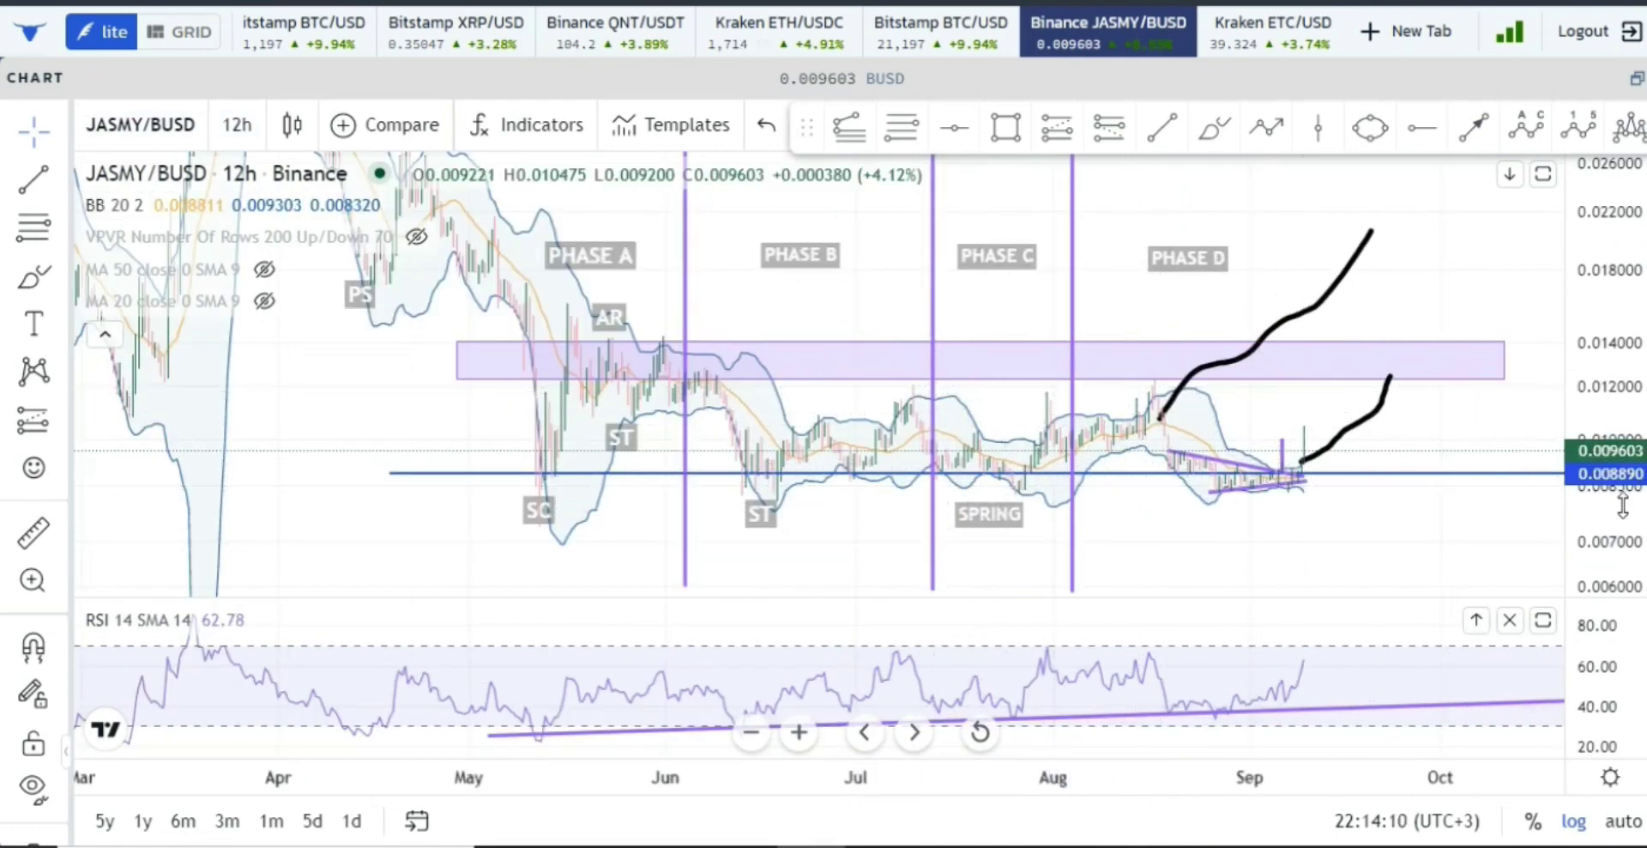
{"action": "left_click_drag", "start_coordinate": [1623, 504], "coordinate": [1548, 400]}
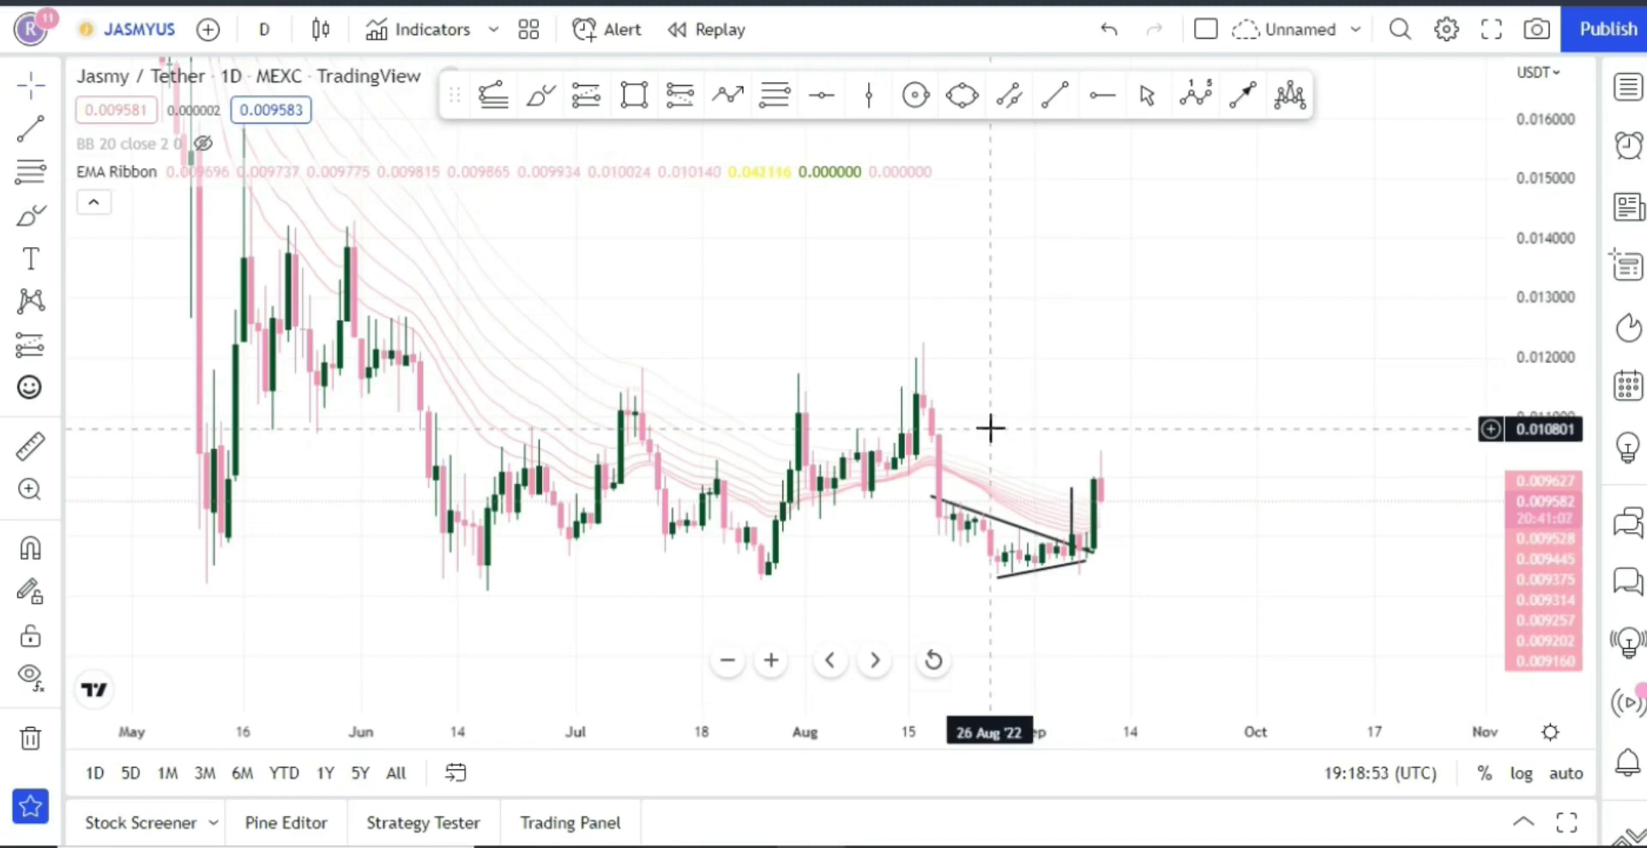
Examine the EMA Ribbon on the JASMY/USDT daily chart, from the September wedge breakout back to the 2021 LONG and SHORT signals.
{"action": "left_click_drag", "start_coordinate": [1057, 410], "coordinate": [954, 373]}
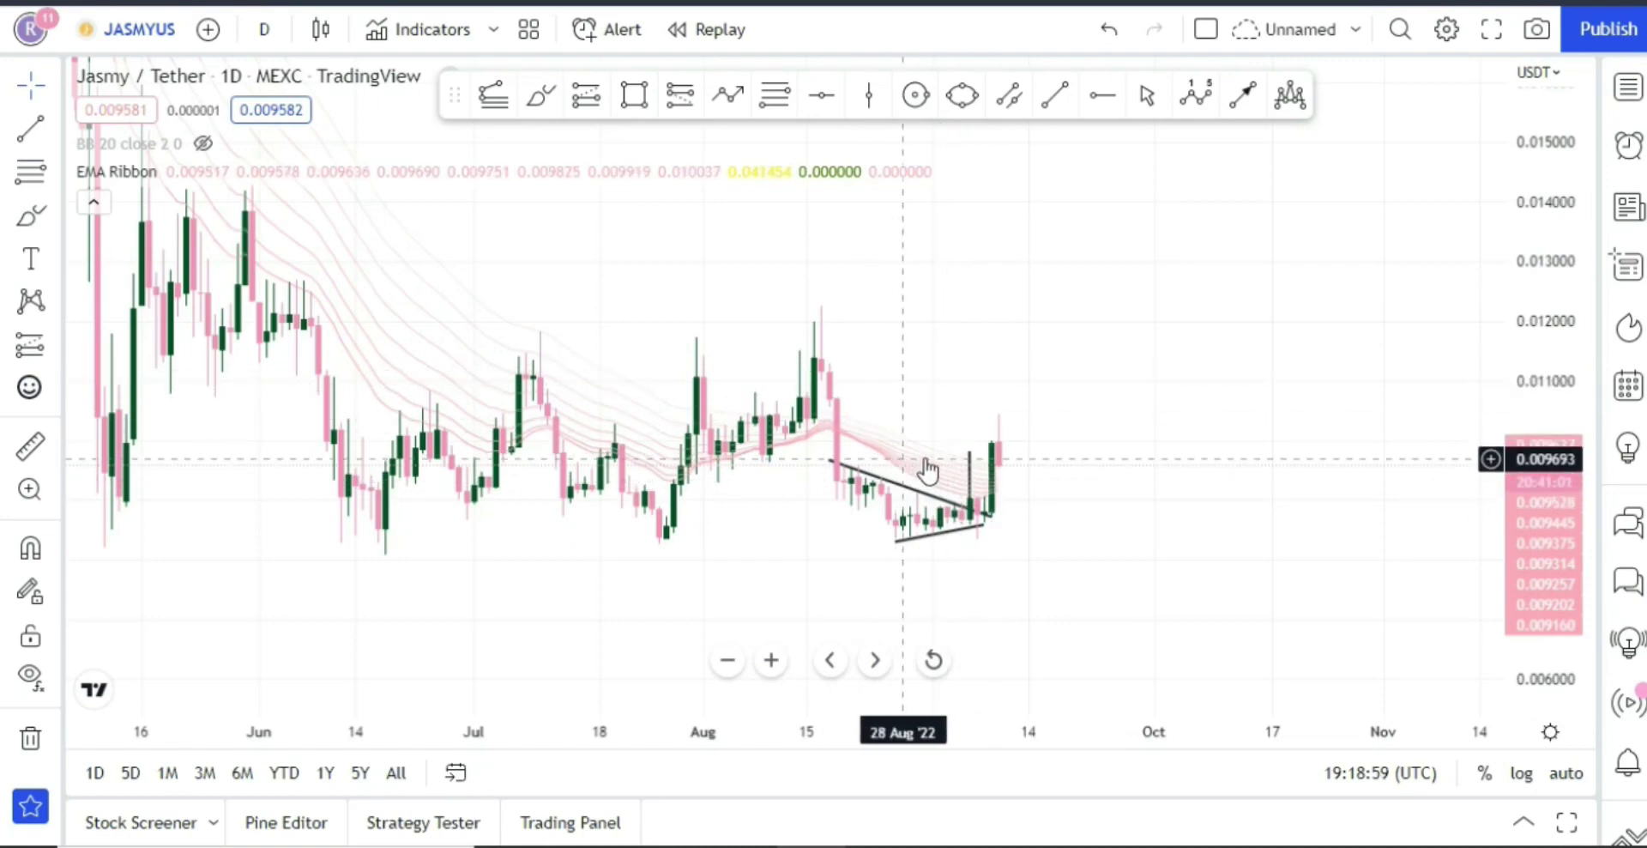
{"action": "scroll", "coordinate": [849, 321], "scroll_direction": "down", "scroll_amount": 3}
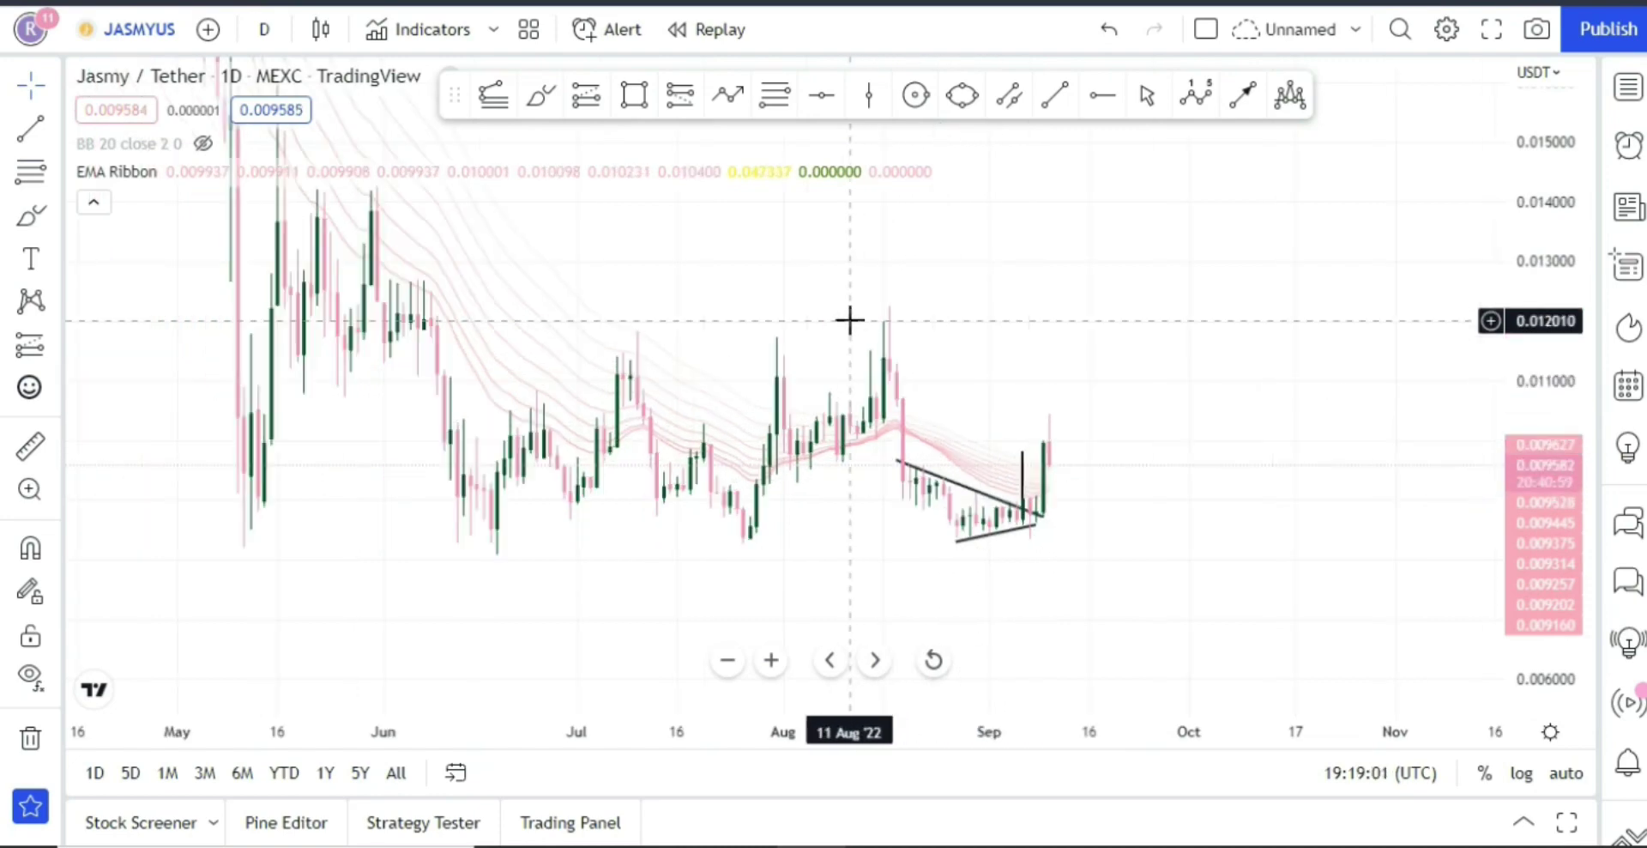
{"action": "left_click_drag", "start_coordinate": [1520, 210], "coordinate": [1523, 616]}
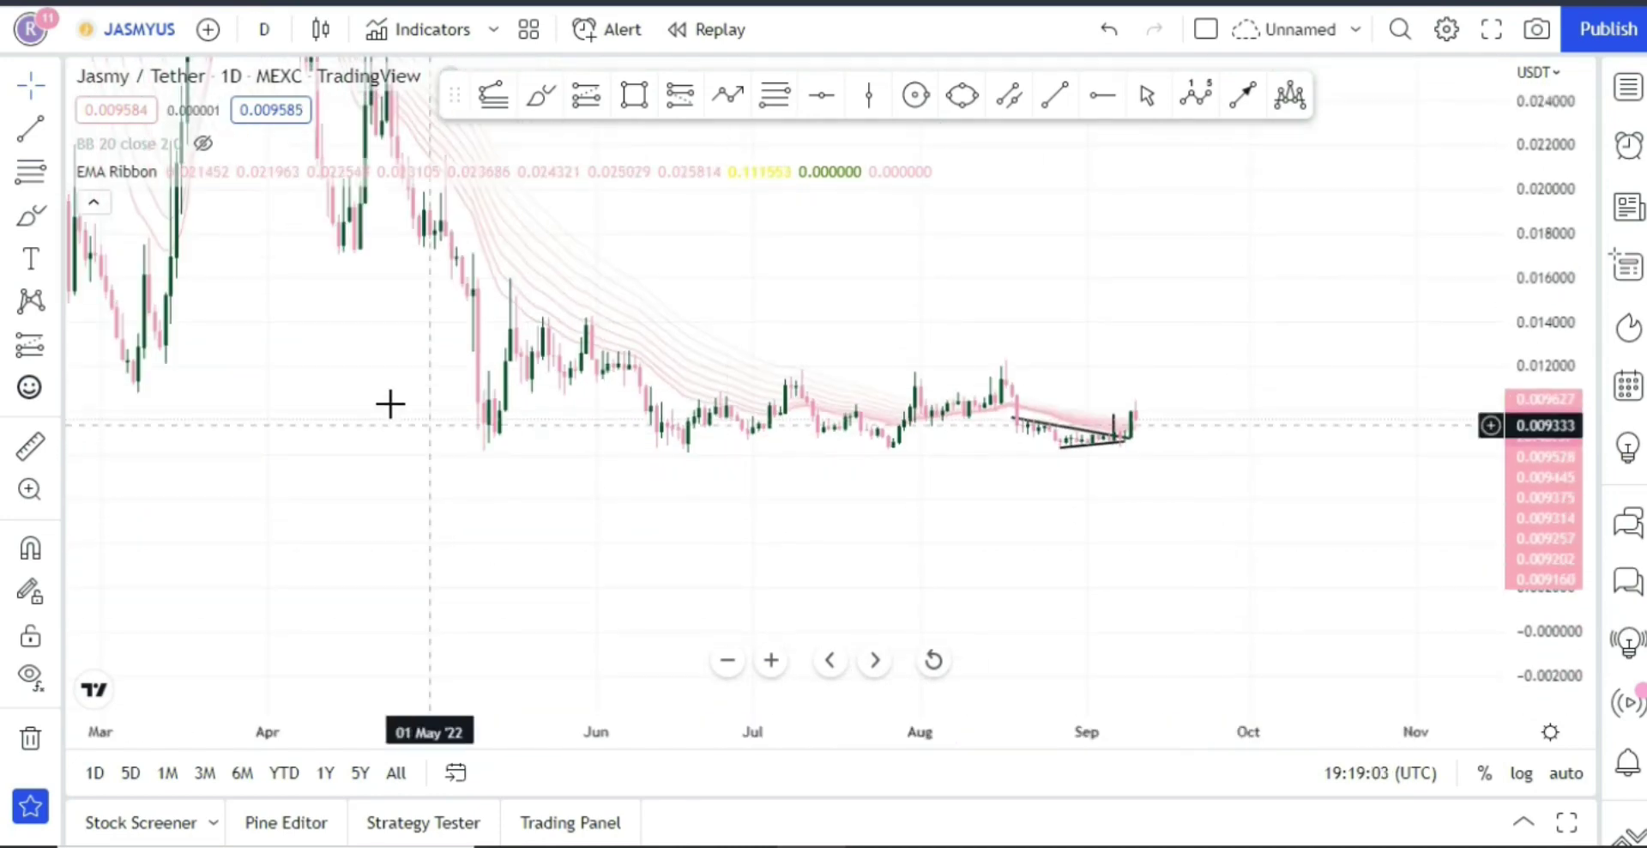
{"action": "scroll", "coordinate": [455, 429], "scroll_direction": "down", "scroll_amount": 7}
{"action": "left_click_drag", "start_coordinate": [544, 444], "coordinate": [877, 634]}
{"action": "left_click_drag", "start_coordinate": [1548, 140], "coordinate": [1556, 757]}
{"action": "left_click_drag", "start_coordinate": [876, 452], "coordinate": [765, 598]}
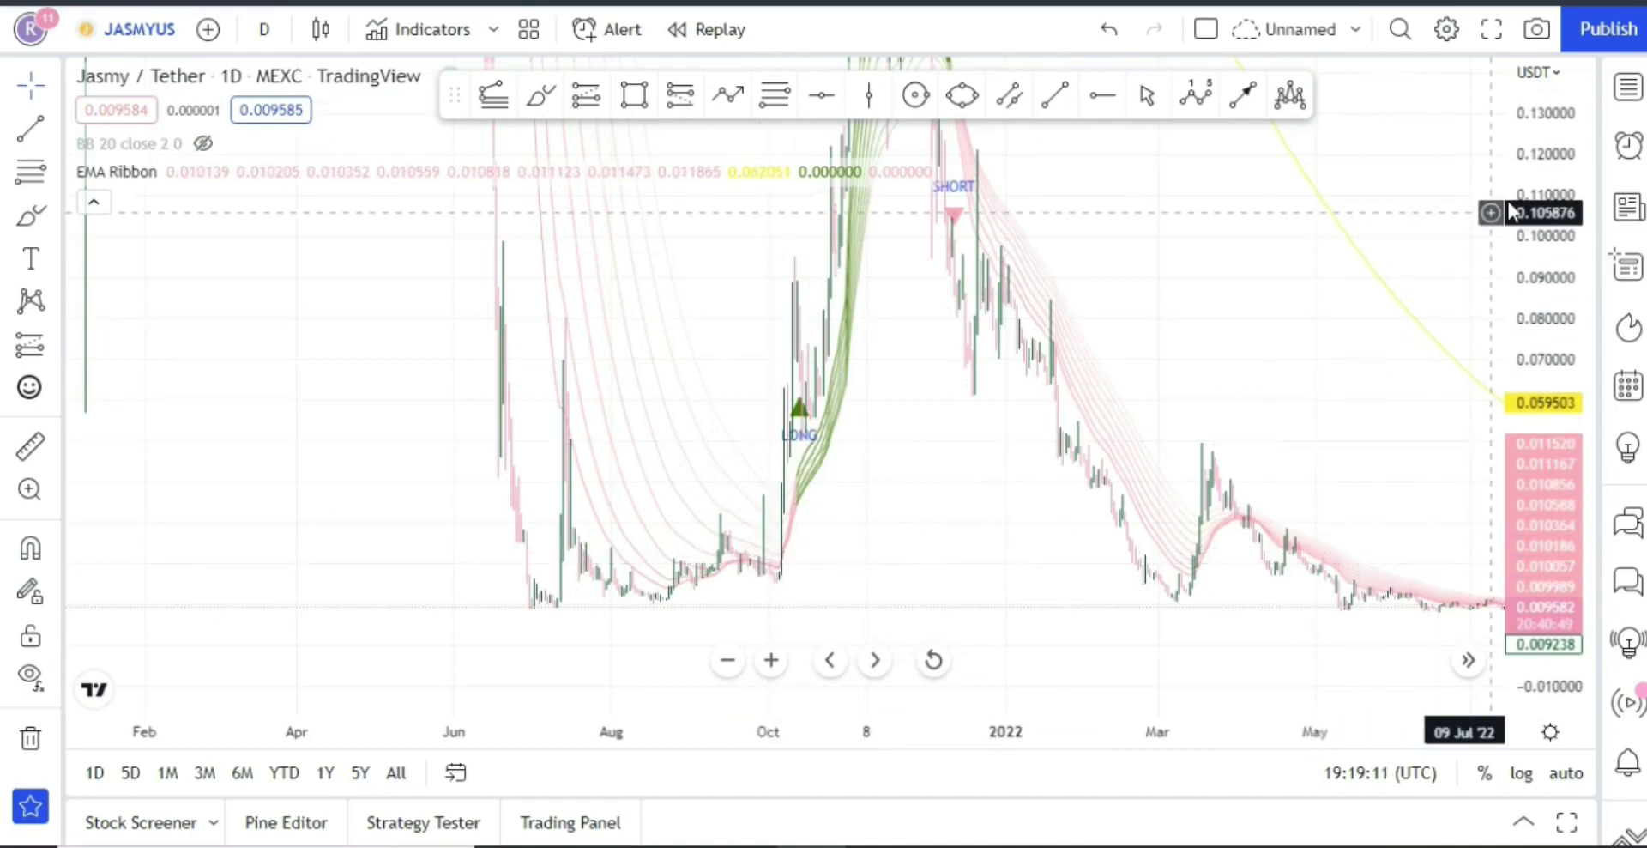
{"action": "left_click_drag", "start_coordinate": [1546, 190], "coordinate": [1544, 553]}
{"action": "left_click_drag", "start_coordinate": [1185, 320], "coordinate": [1132, 533]}
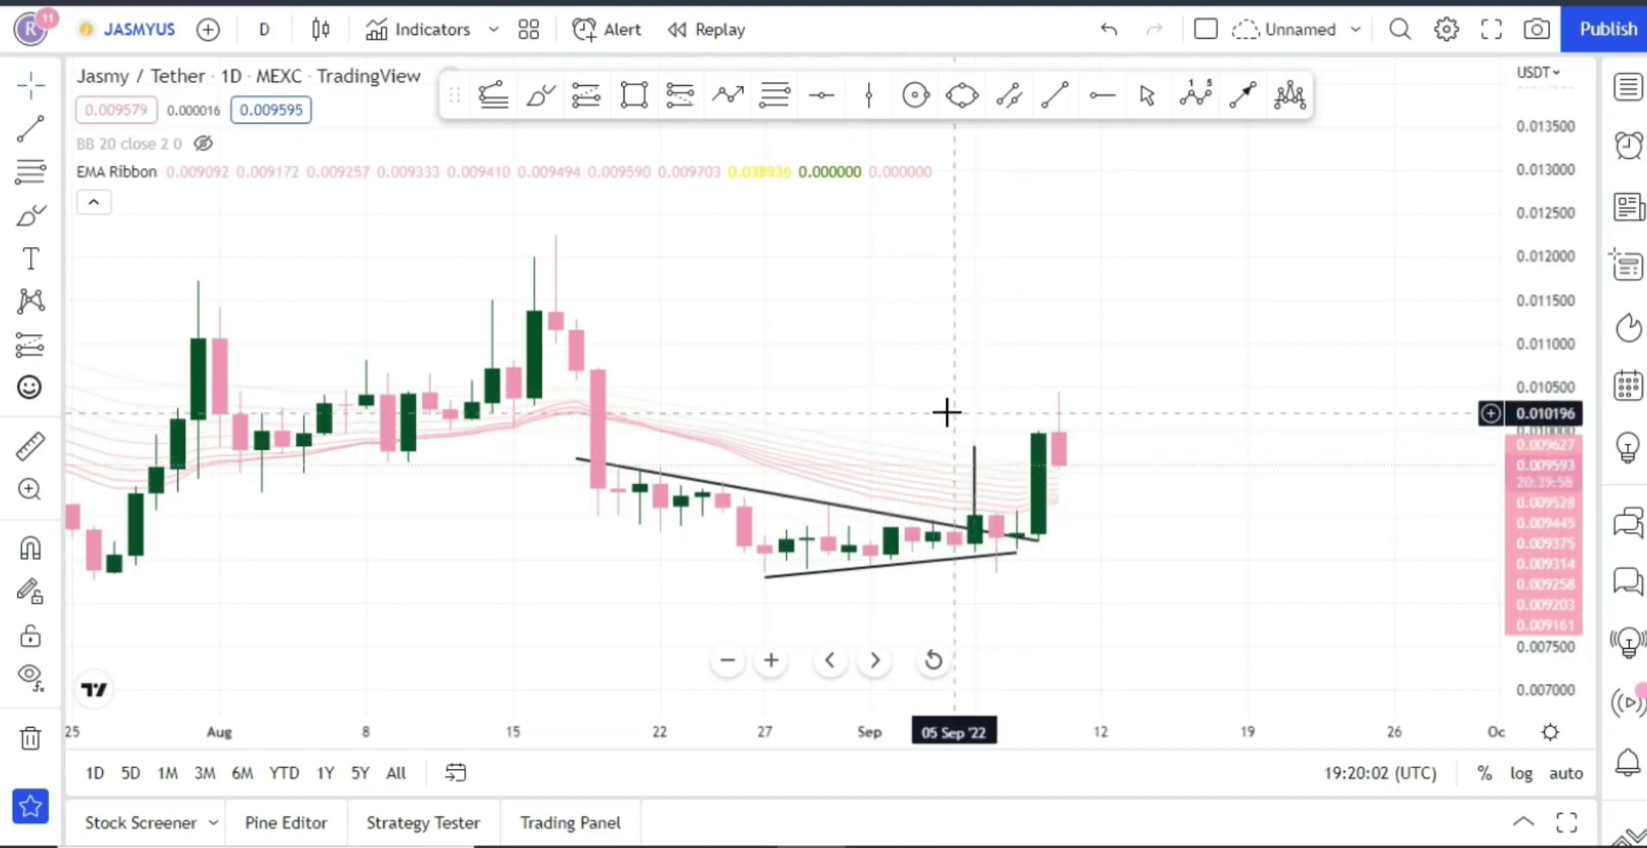
Compare JASMY's daily price action from the May 2022 drop to the September wedge breakout with the EMA Ribbon.
{"action": "scroll", "coordinate": [935, 395], "scroll_direction": "down", "scroll_amount": 5}
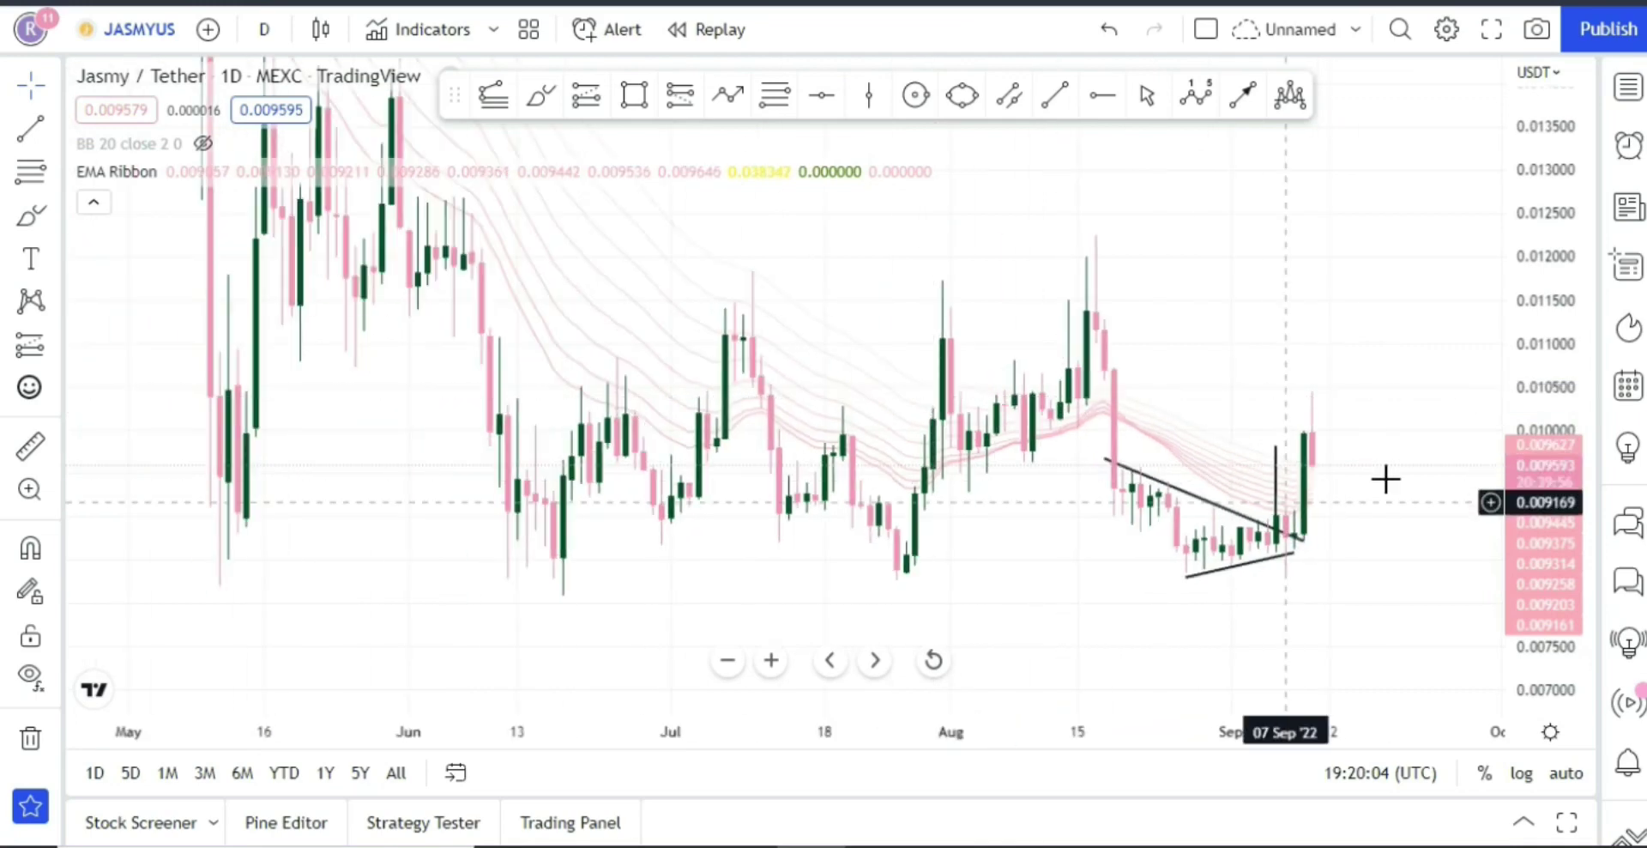
{"action": "left_click_drag", "start_coordinate": [1541, 189], "coordinate": [1558, 292]}
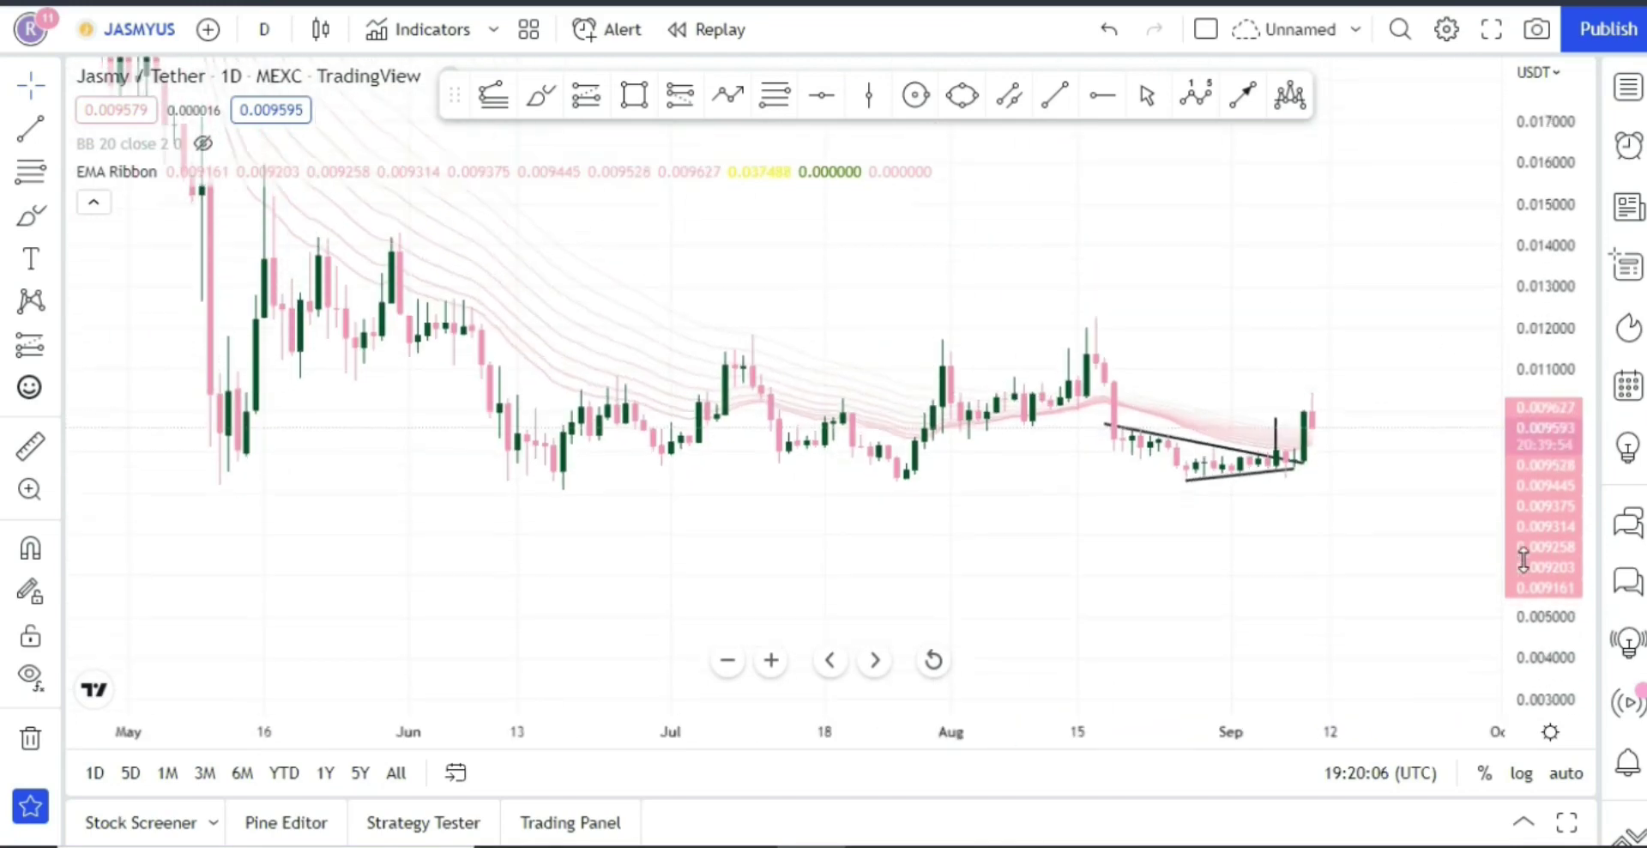
{"action": "scroll", "coordinate": [1197, 346], "scroll_direction": "down", "scroll_amount": 3}
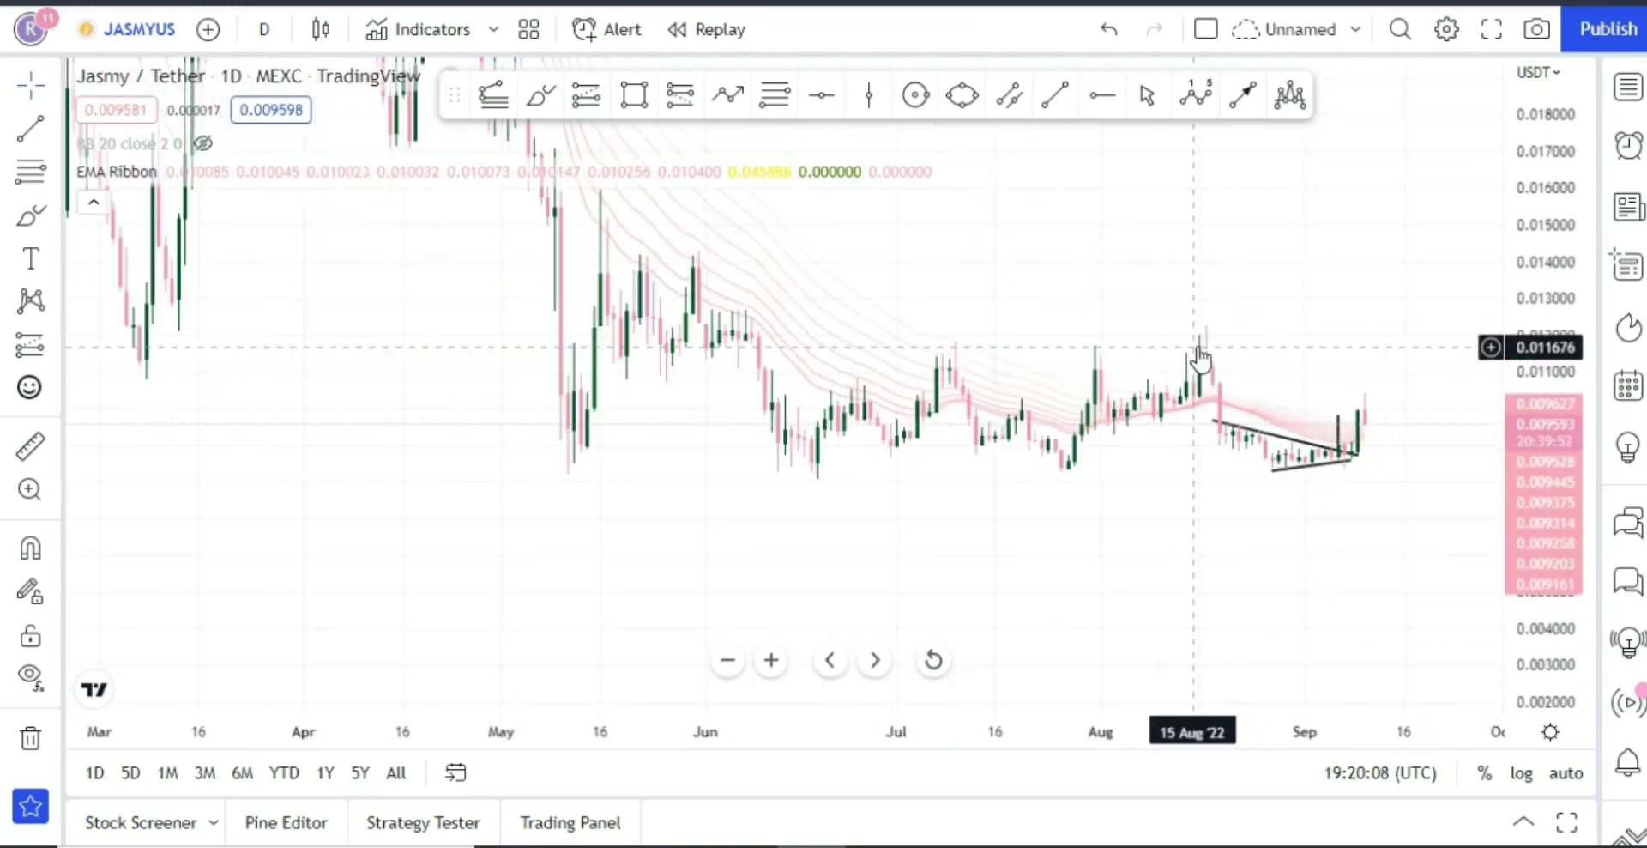
{"action": "left_click_drag", "start_coordinate": [1129, 290], "coordinate": [927, 383]}
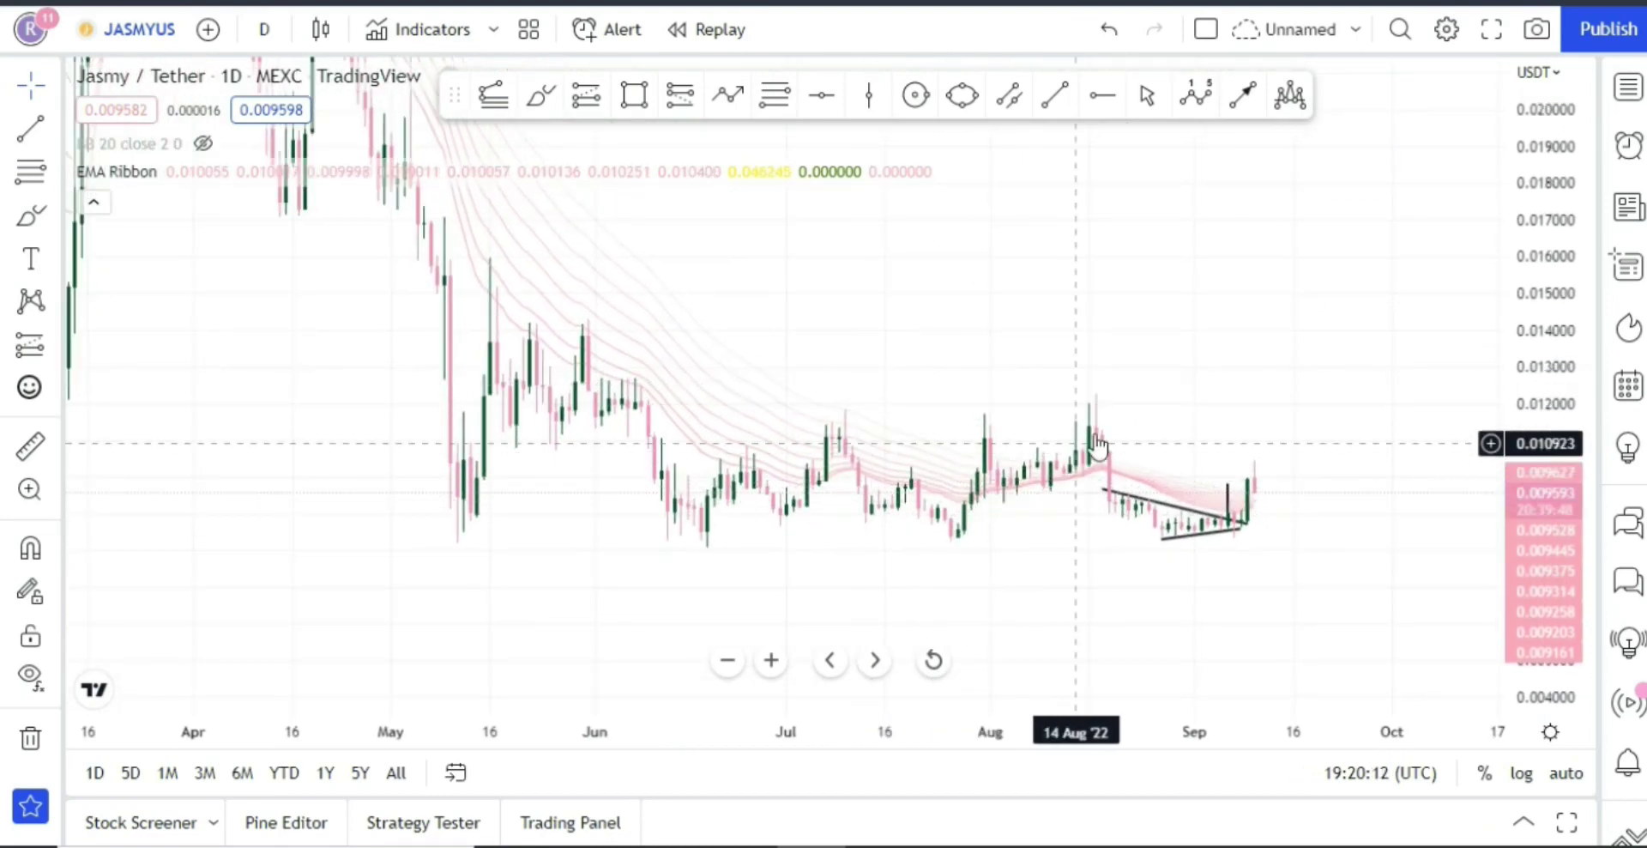